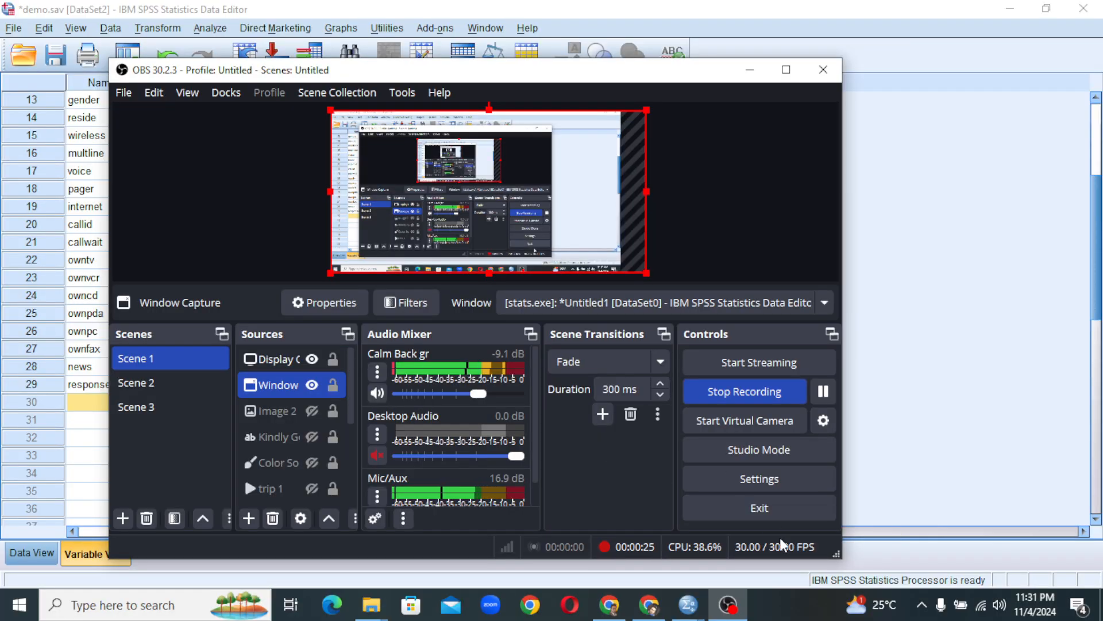
Hide the recorder window and inspect the value labels defined for the gender variable without changing them.
{"action": "left_click", "coordinate": [730, 603]}
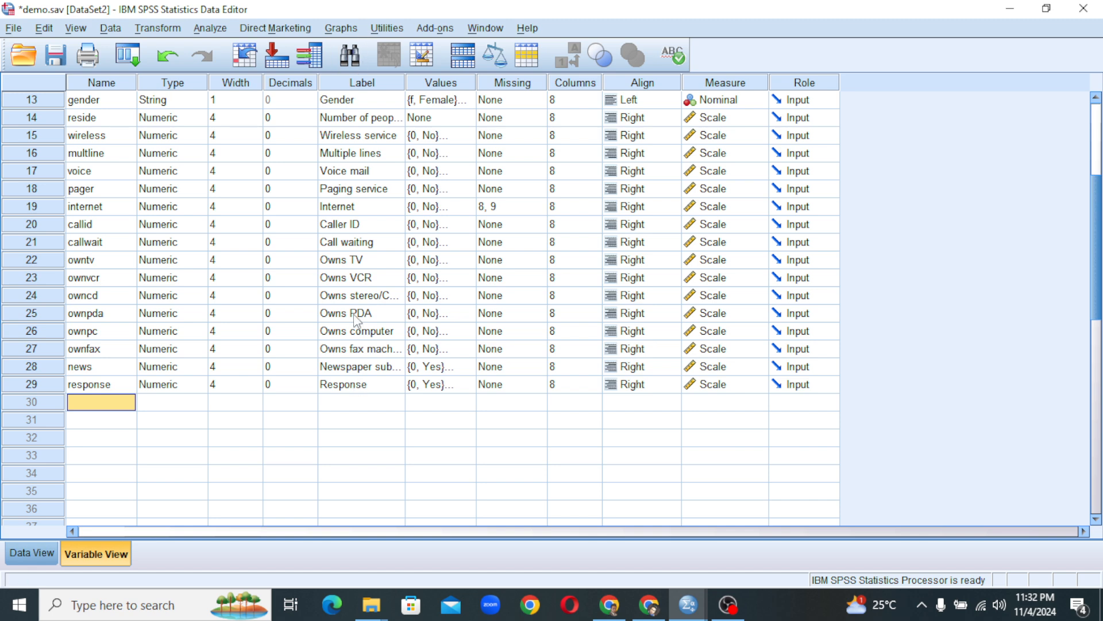
{"action": "left_click", "coordinate": [343, 107]}
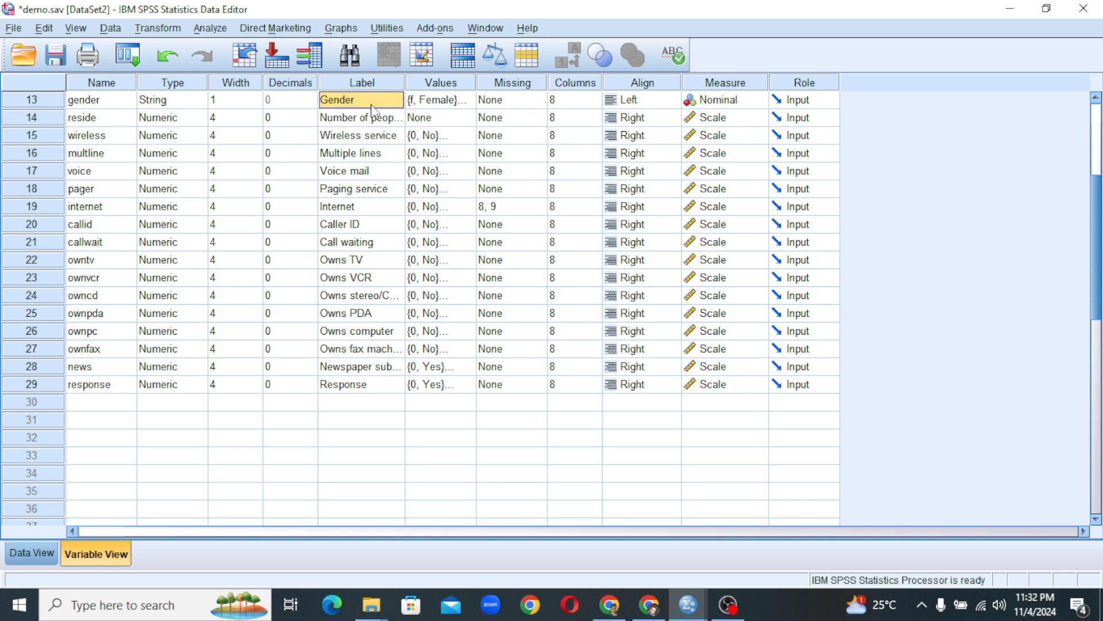
{"action": "left_click", "coordinate": [454, 102]}
{"action": "left_click", "coordinate": [467, 102]}
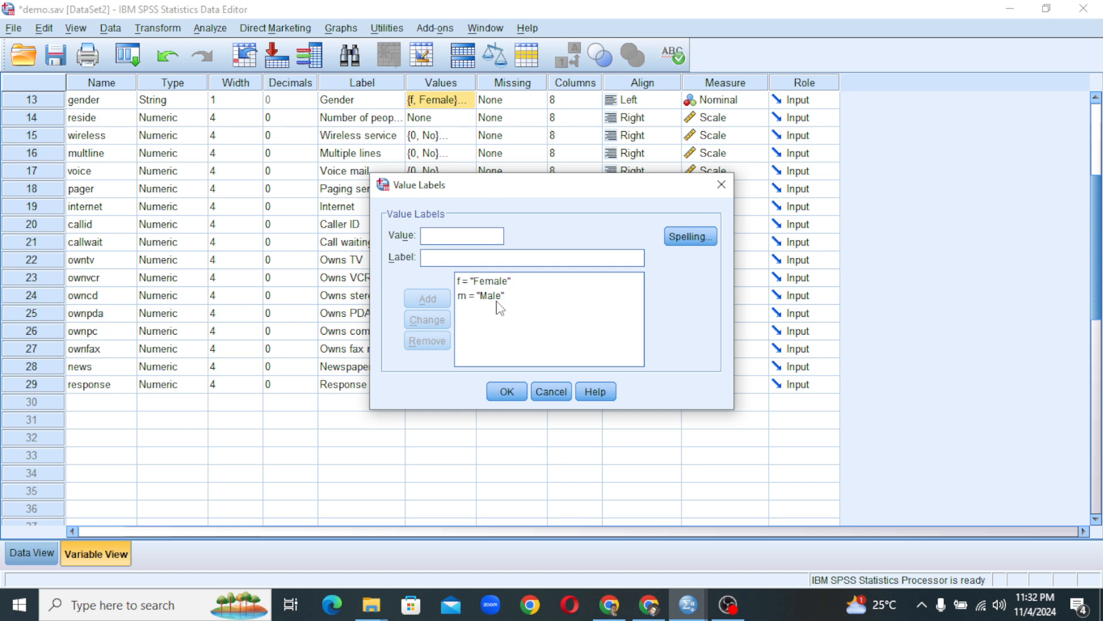
{"action": "left_click", "coordinate": [507, 394]}
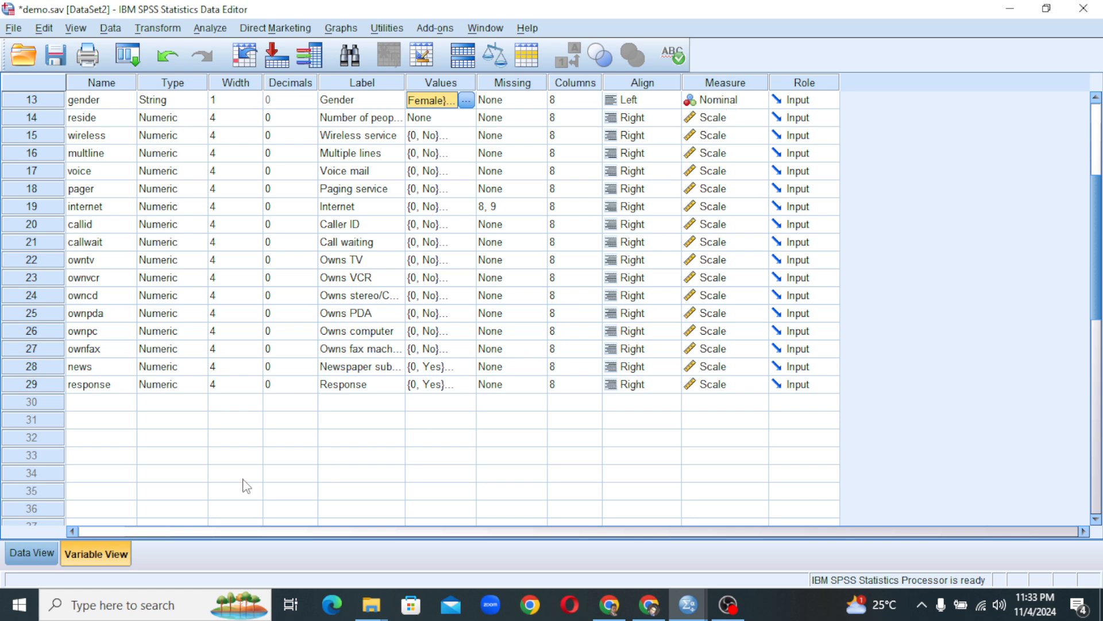
Show the data values as value labels, check the marital entry of case 6391, and switch the display back to codes.
{"action": "left_click", "coordinate": [32, 554]}
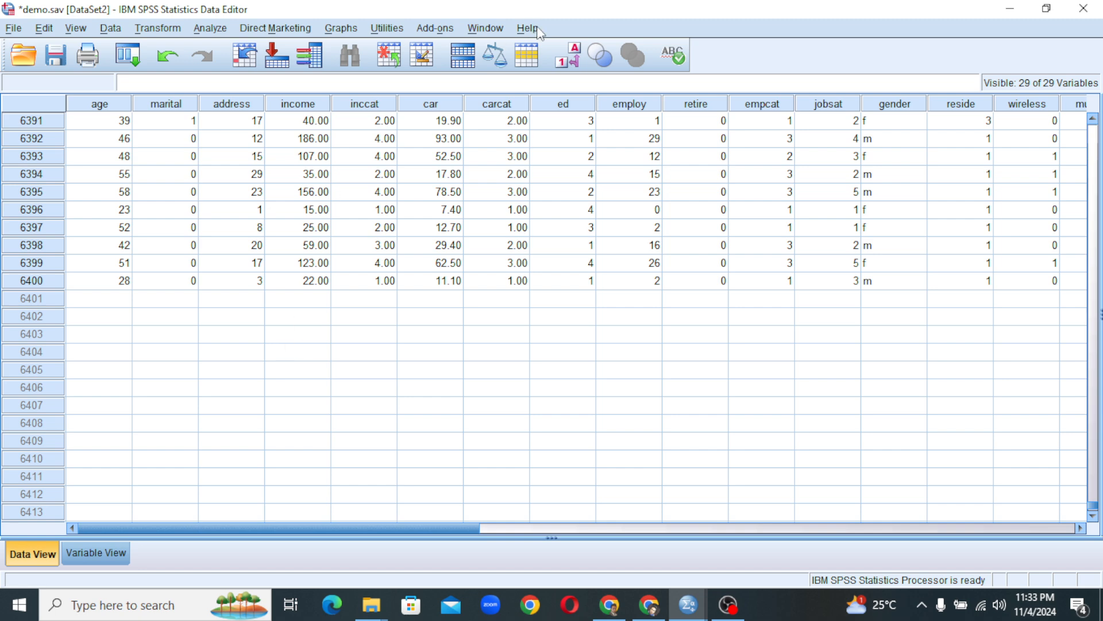
{"action": "left_click", "coordinate": [570, 58]}
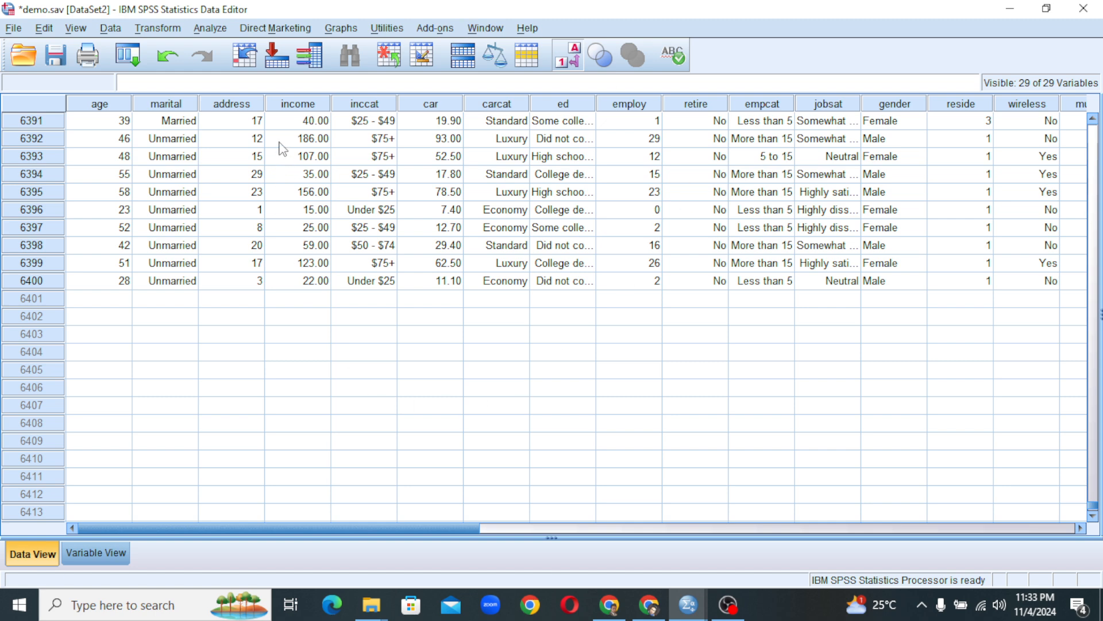
{"action": "left_click", "coordinate": [175, 128]}
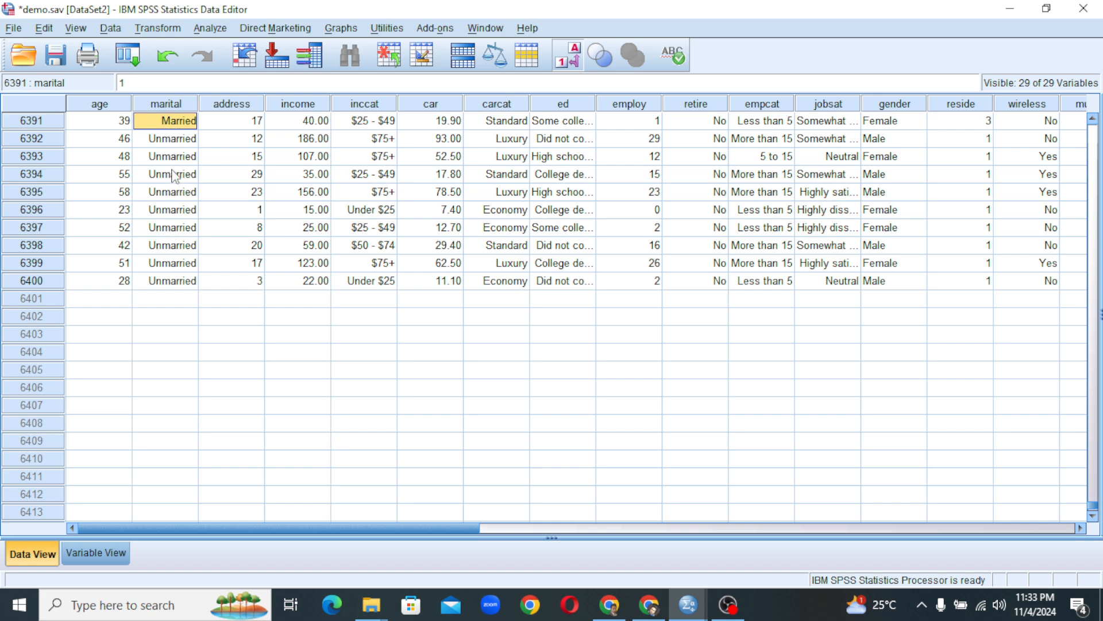
{"action": "left_click", "coordinate": [568, 59]}
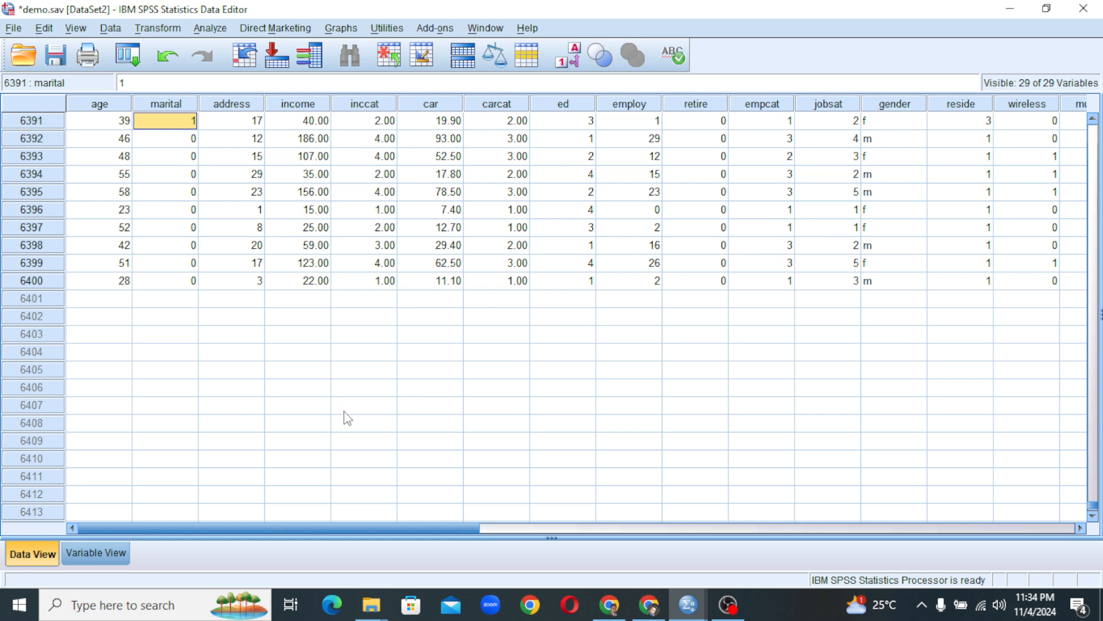
{"action": "left_click", "coordinate": [102, 300]}
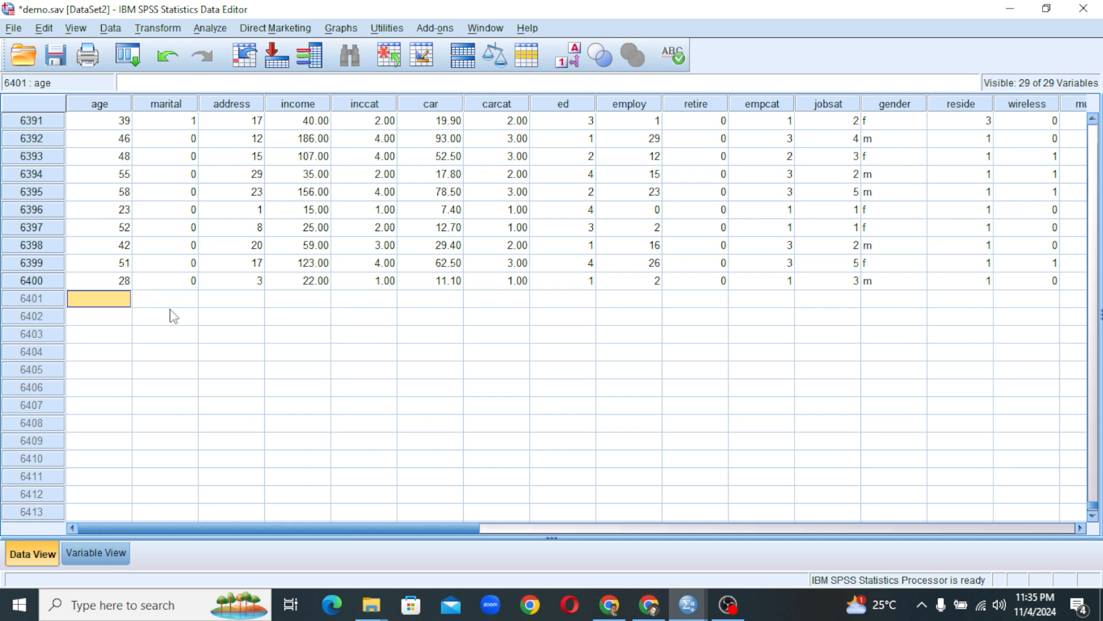
Look at the Save Data As dialog for the dataset and dismiss it without saving.
{"action": "left_click", "coordinate": [13, 28]}
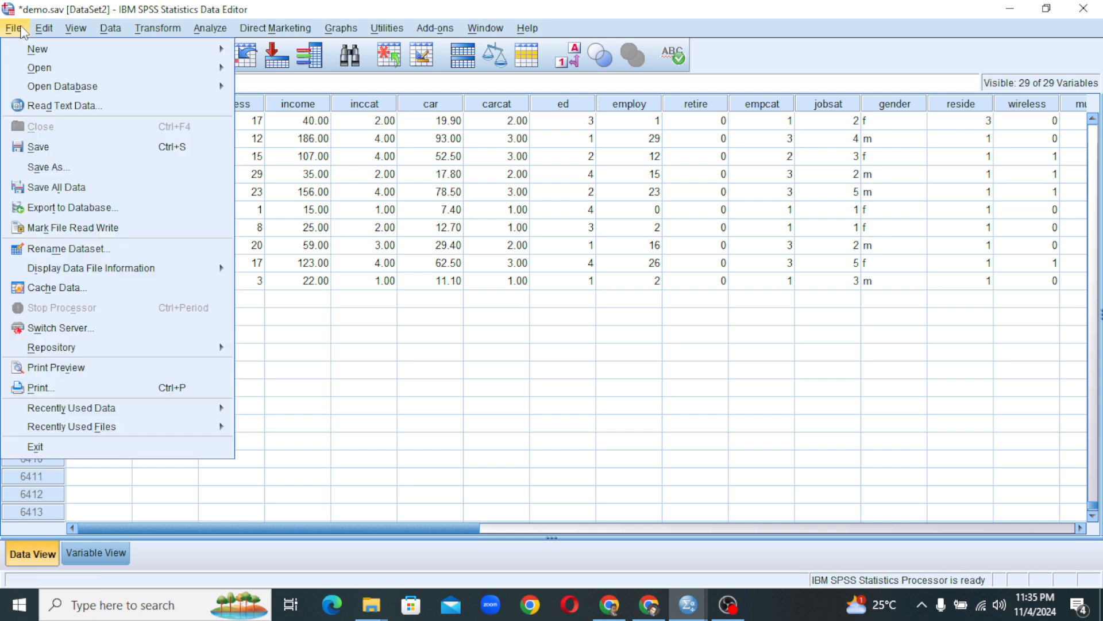
{"action": "left_click", "coordinate": [81, 168]}
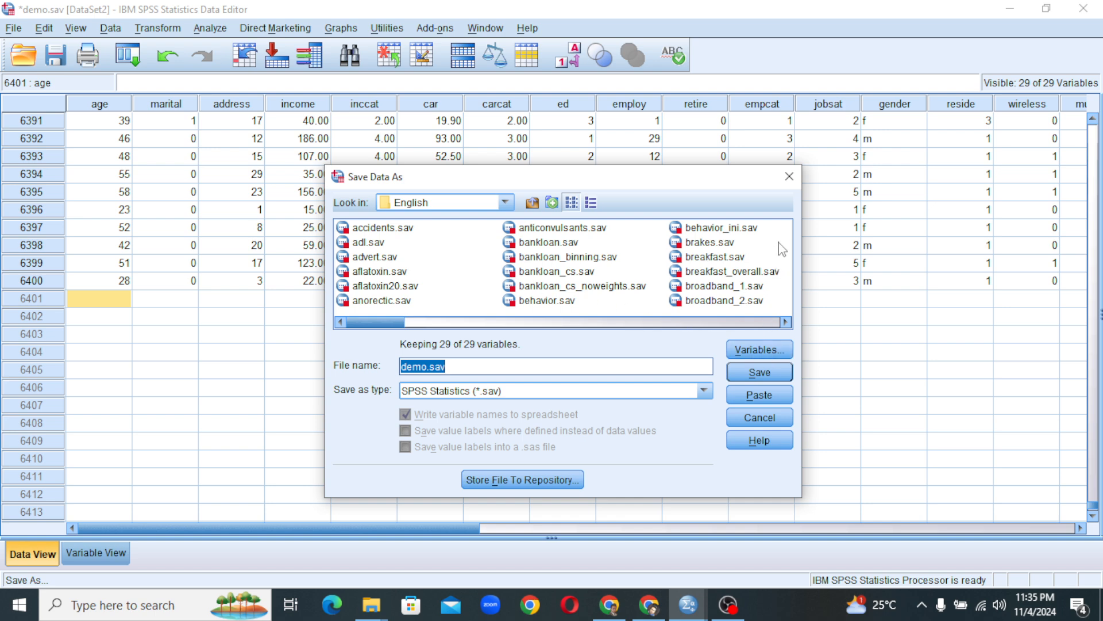
{"action": "left_click", "coordinate": [796, 184]}
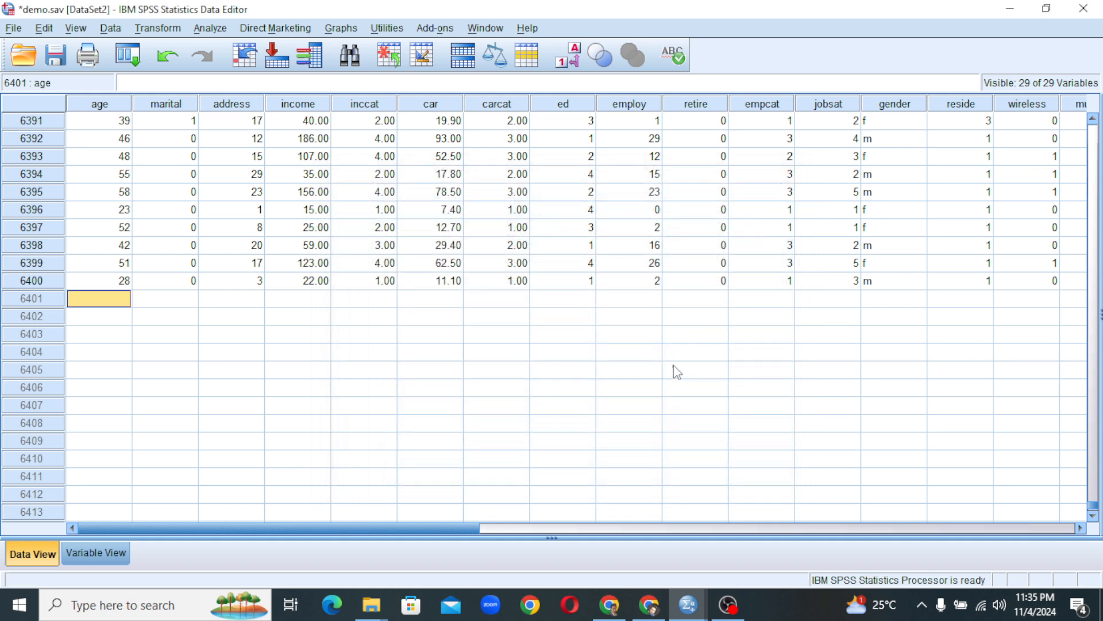
Look at the Open Data dialog listing the sample data files and dismiss it without opening one.
{"action": "left_click", "coordinate": [15, 29]}
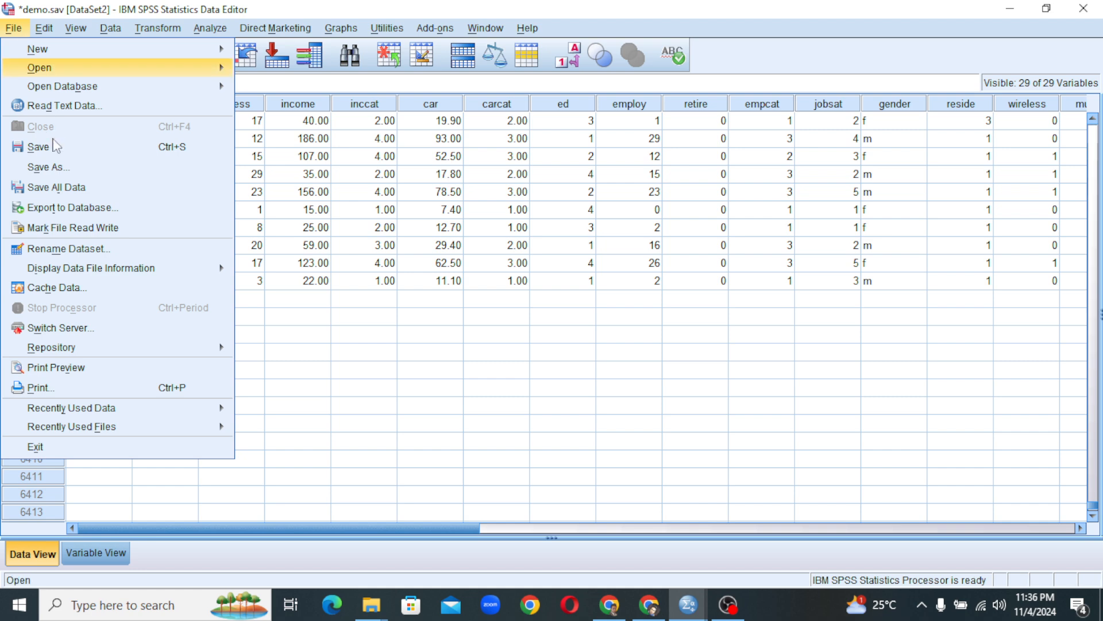
{"action": "mouse_move", "coordinate": [83, 71]}
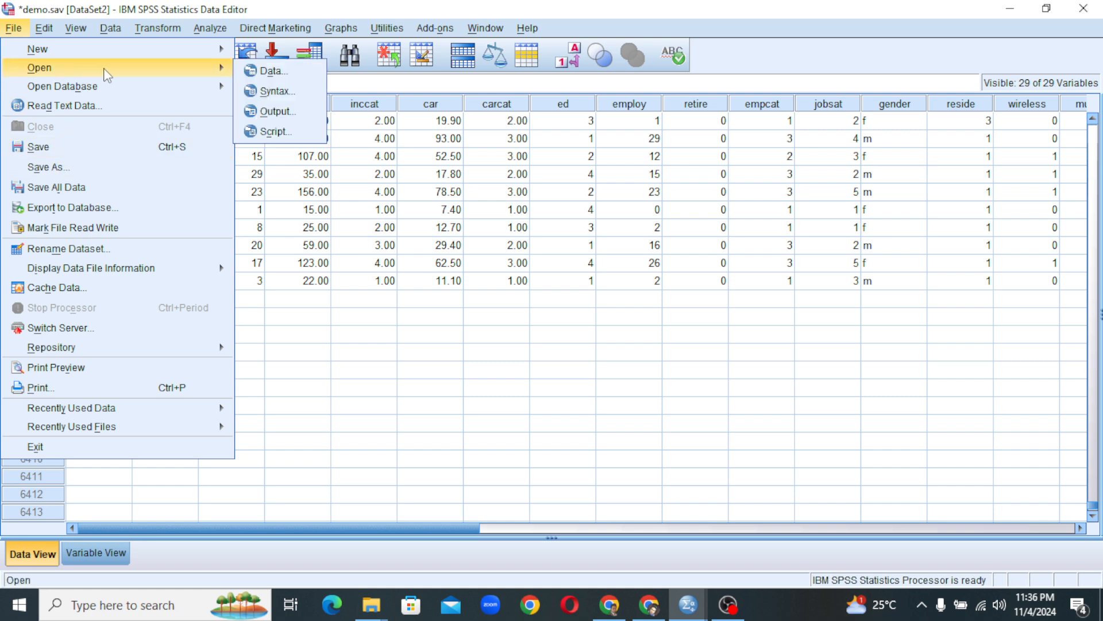
{"action": "left_click", "coordinate": [275, 71]}
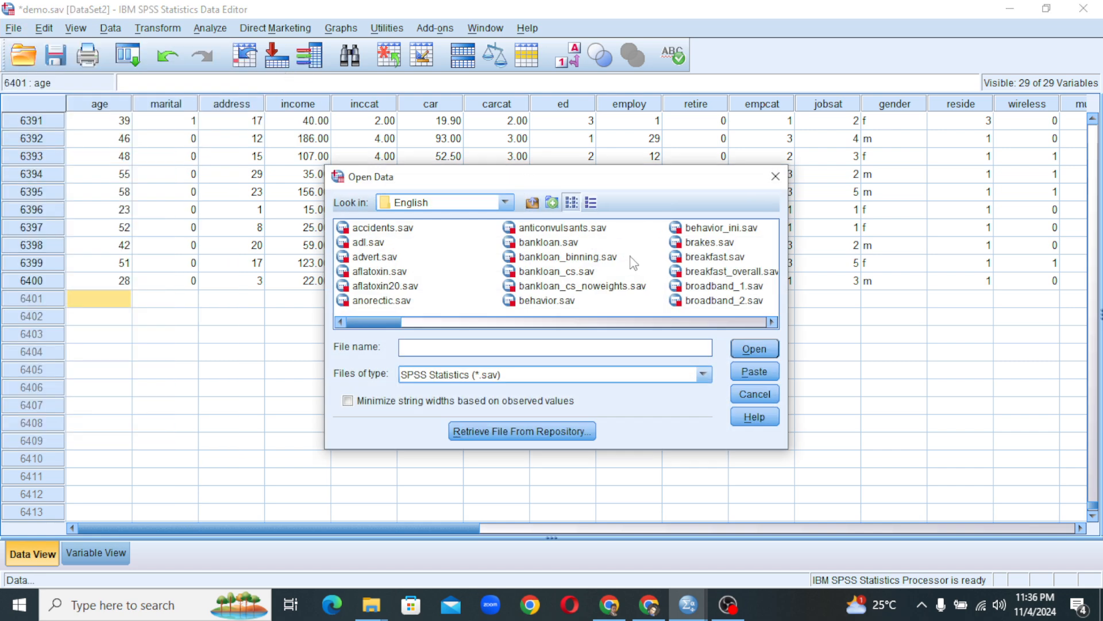
{"action": "left_click", "coordinate": [776, 177]}
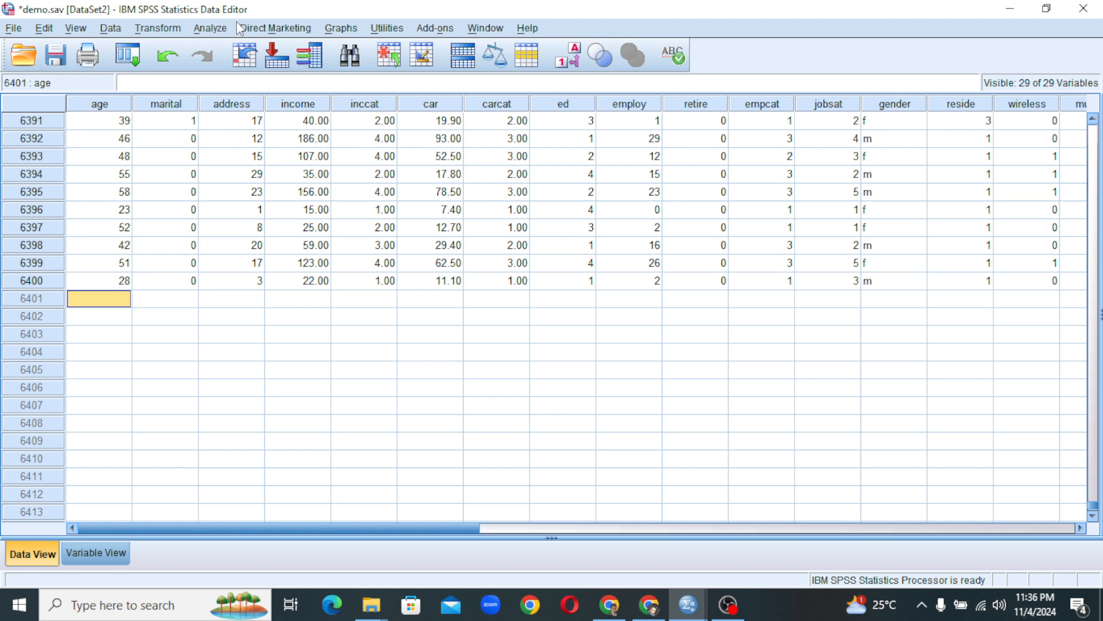
Run a Case Summaries report on all dataset variables without a grouping variable, showing only valid cases with case numbers.
{"action": "left_click", "coordinate": [210, 28]}
{"action": "mouse_move", "coordinate": [239, 53]}
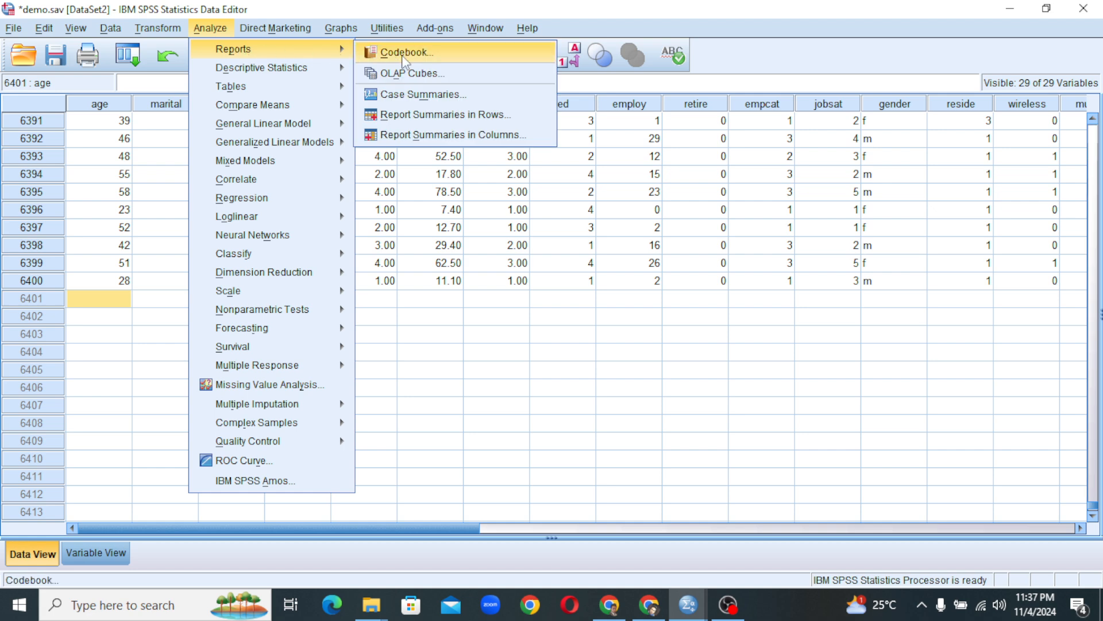
{"action": "left_click", "coordinate": [418, 96]}
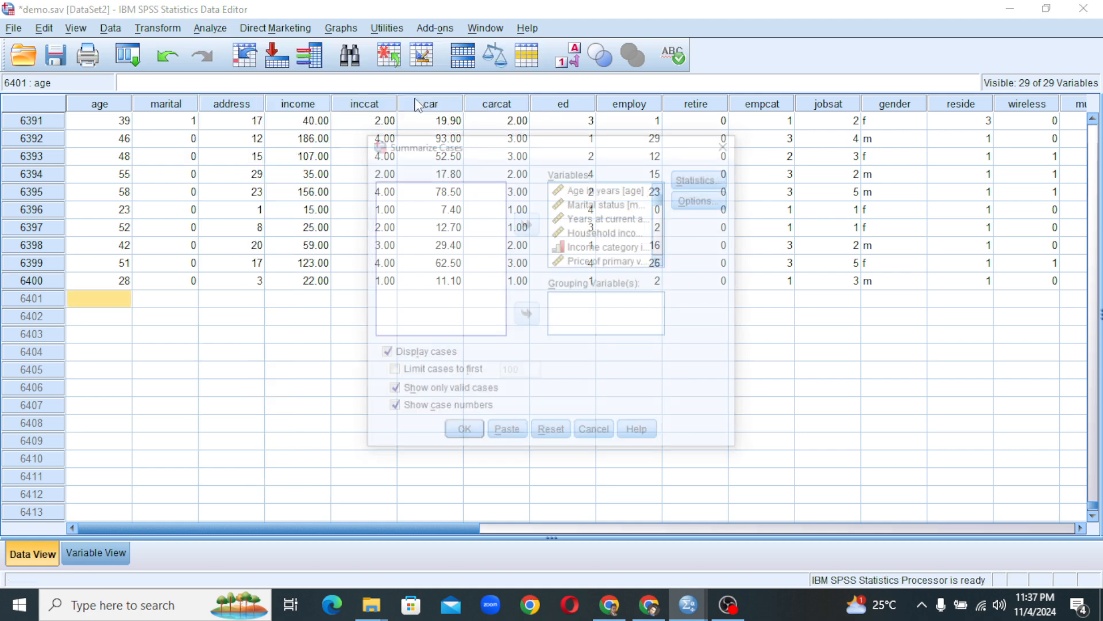
{"action": "left_click", "coordinate": [591, 208]}
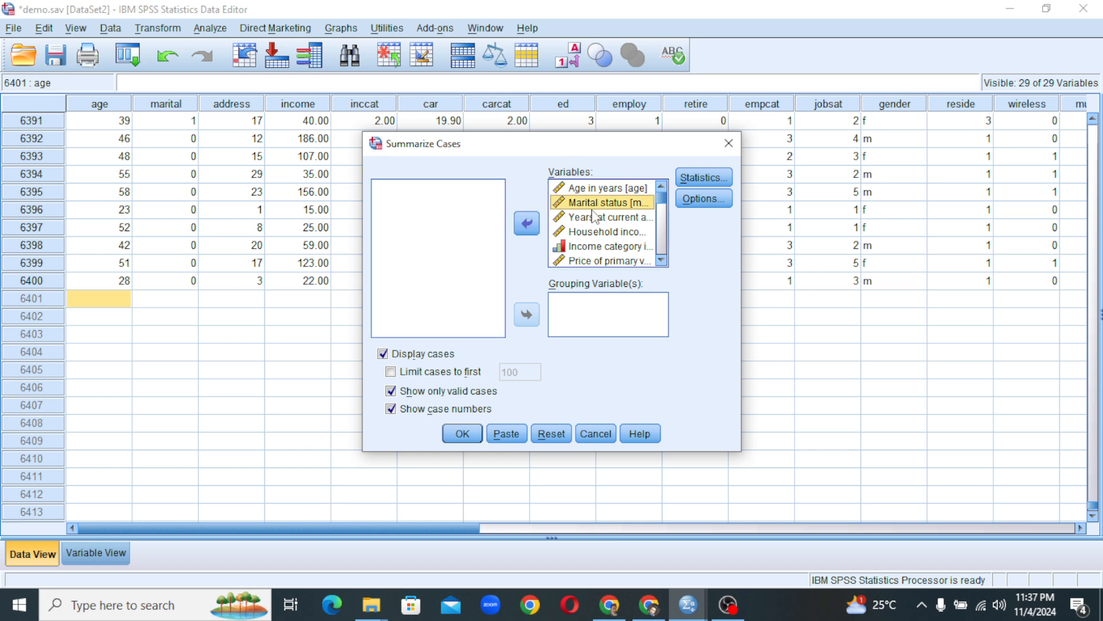
{"action": "key", "text": "ctrl+a"}
{"action": "left_click", "coordinate": [525, 224]}
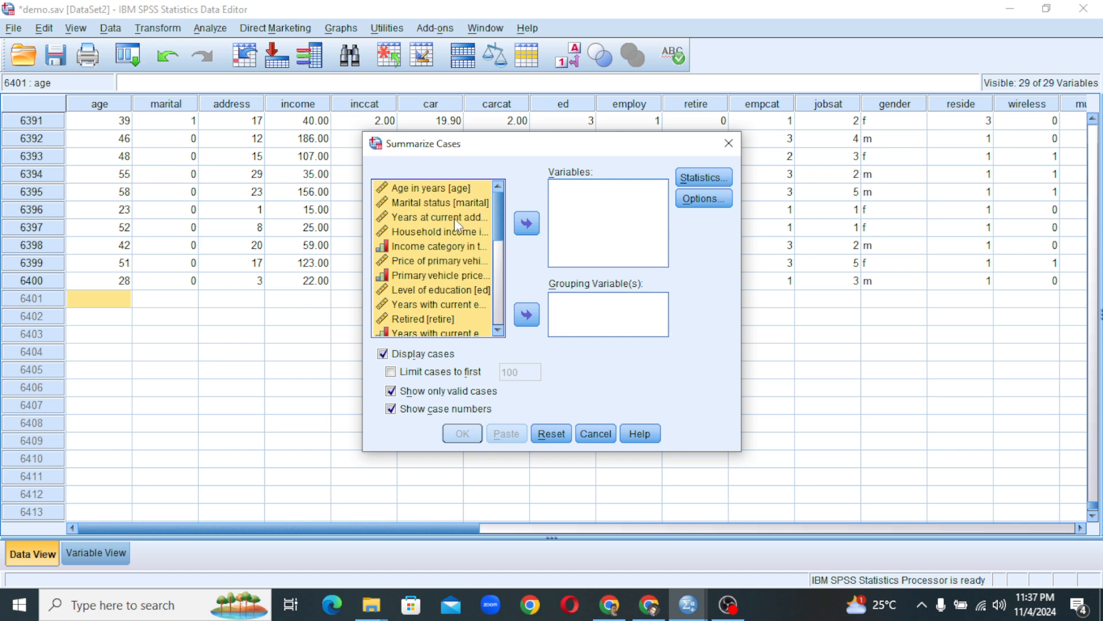
{"action": "left_click", "coordinate": [527, 225]}
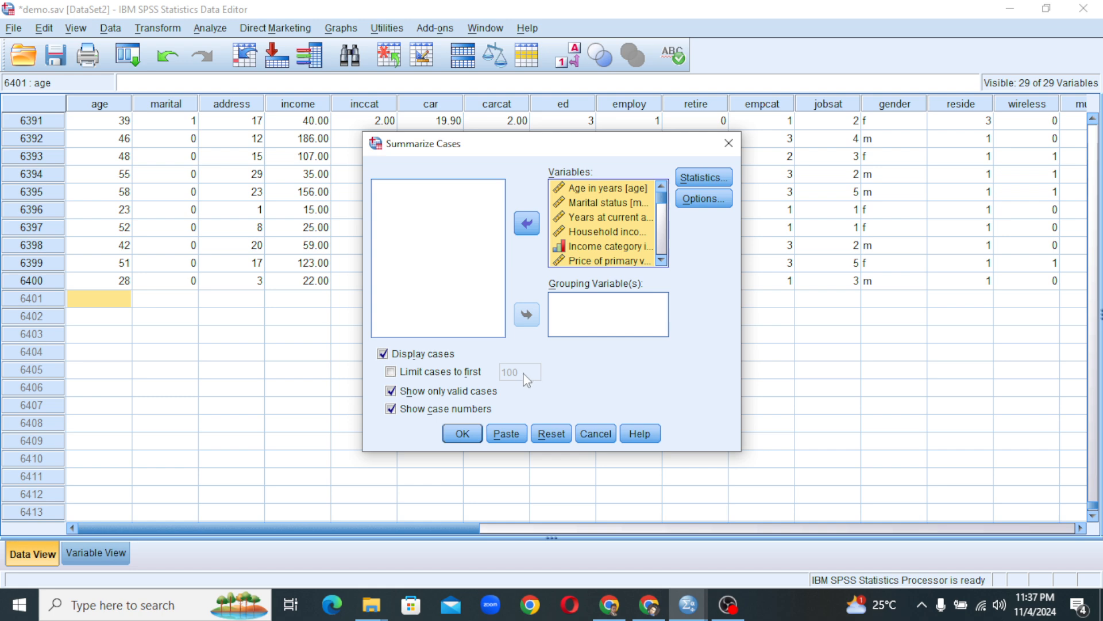
{"action": "left_click", "coordinate": [463, 434]}
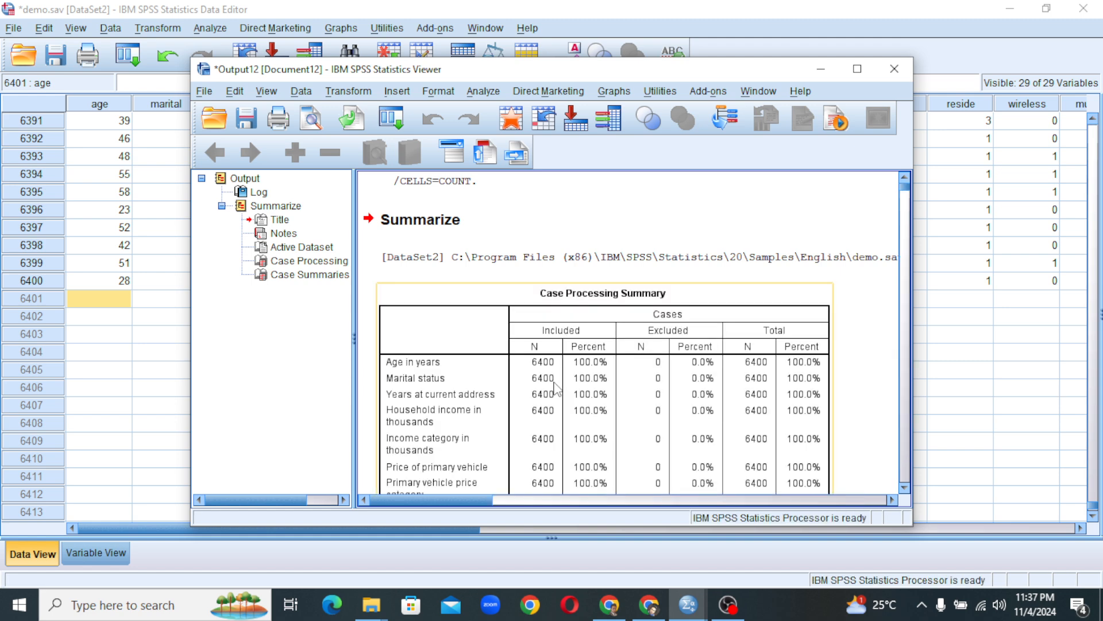
Review the Summarize syntax log and the Case Processing Summary table for every variable.
{"action": "left_click_drag", "start_coordinate": [905, 189], "coordinate": [906, 183]}
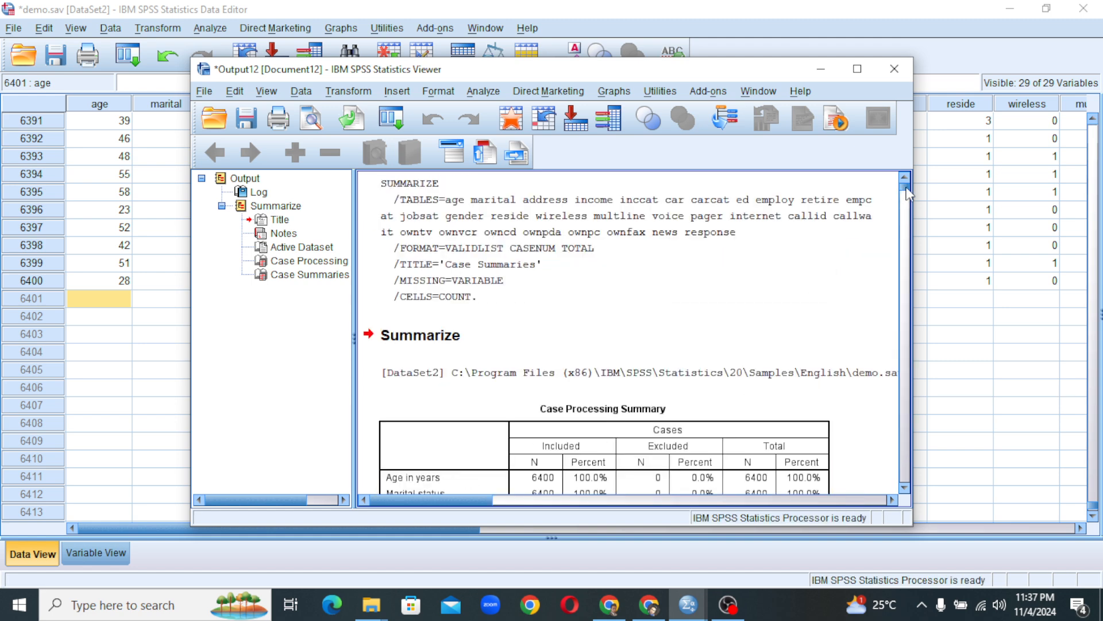
{"action": "scroll", "coordinate": [738, 289], "scroll_direction": "down", "scroll_amount": 5}
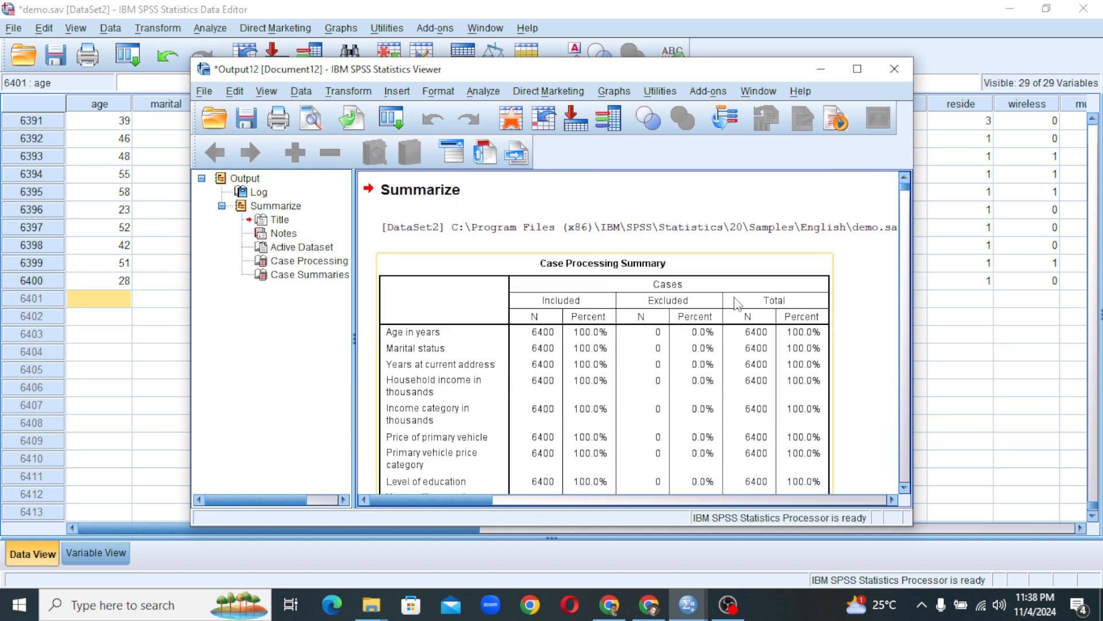
{"action": "scroll", "coordinate": [738, 305], "scroll_direction": "down", "scroll_amount": 6}
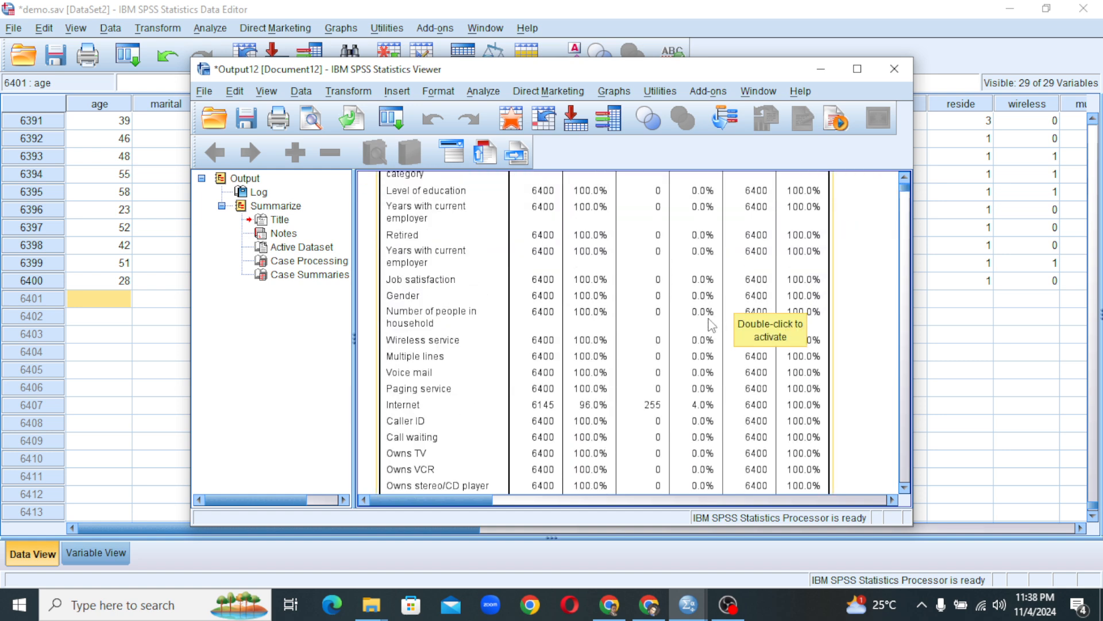
{"action": "scroll", "coordinate": [713, 325], "scroll_direction": "down", "scroll_amount": 4}
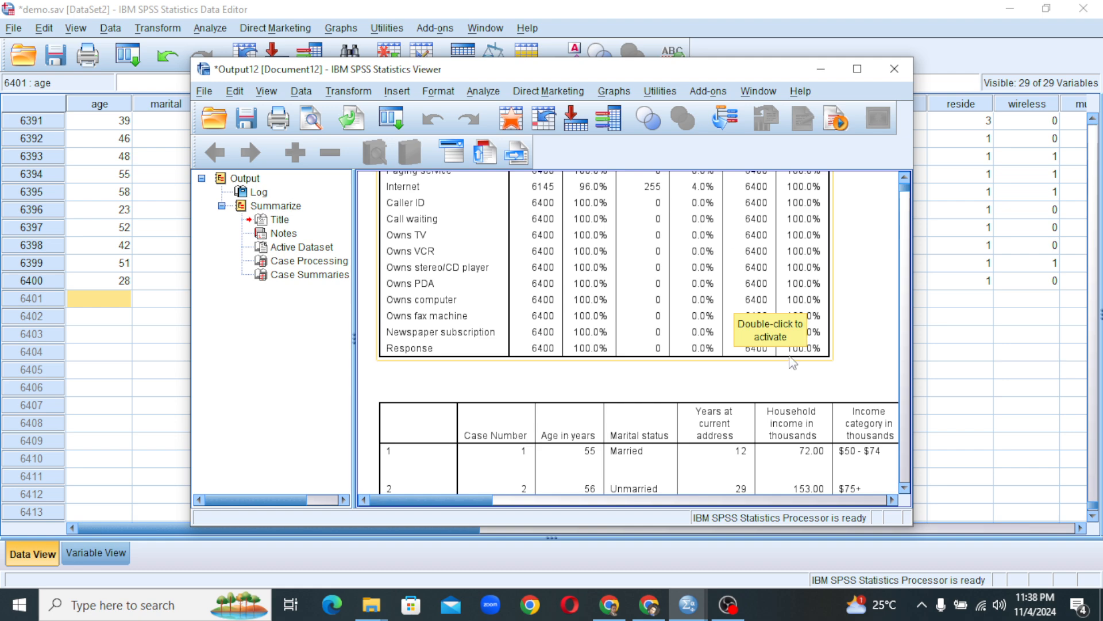
{"action": "scroll", "coordinate": [747, 413], "scroll_direction": "down", "scroll_amount": 5}
{"action": "scroll", "coordinate": [598, 345], "scroll_direction": "up", "scroll_amount": 3}
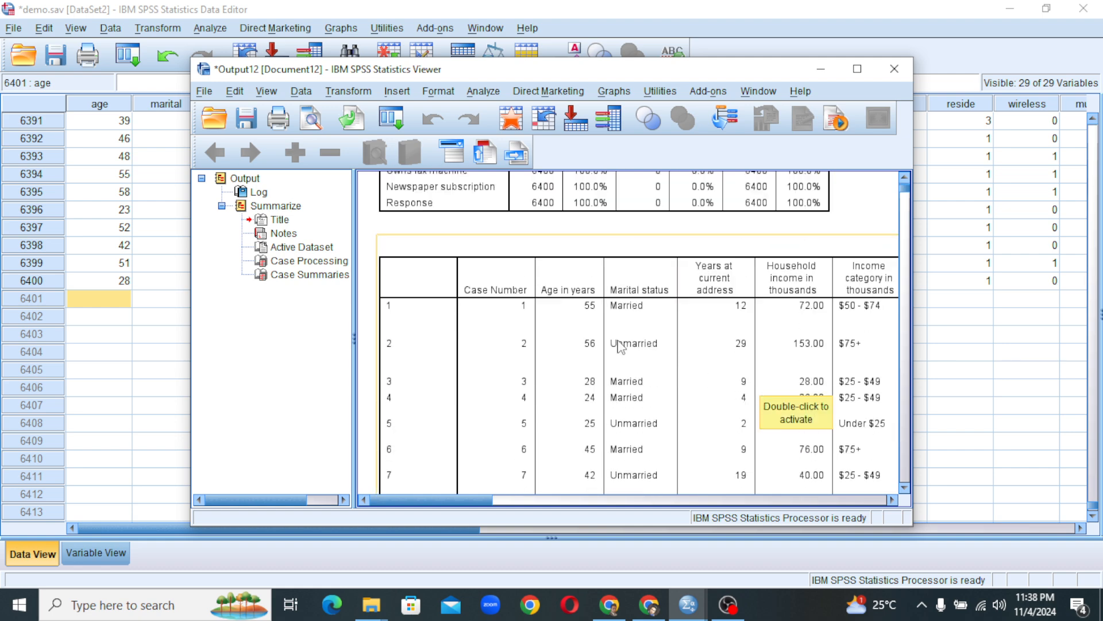
Widen the output window and examine the Case Summaries table across its columns and down to the total row.
{"action": "left_click_drag", "start_coordinate": [916, 527], "coordinate": [1051, 526]}
{"action": "left_click_drag", "start_coordinate": [542, 501], "coordinate": [886, 517]}
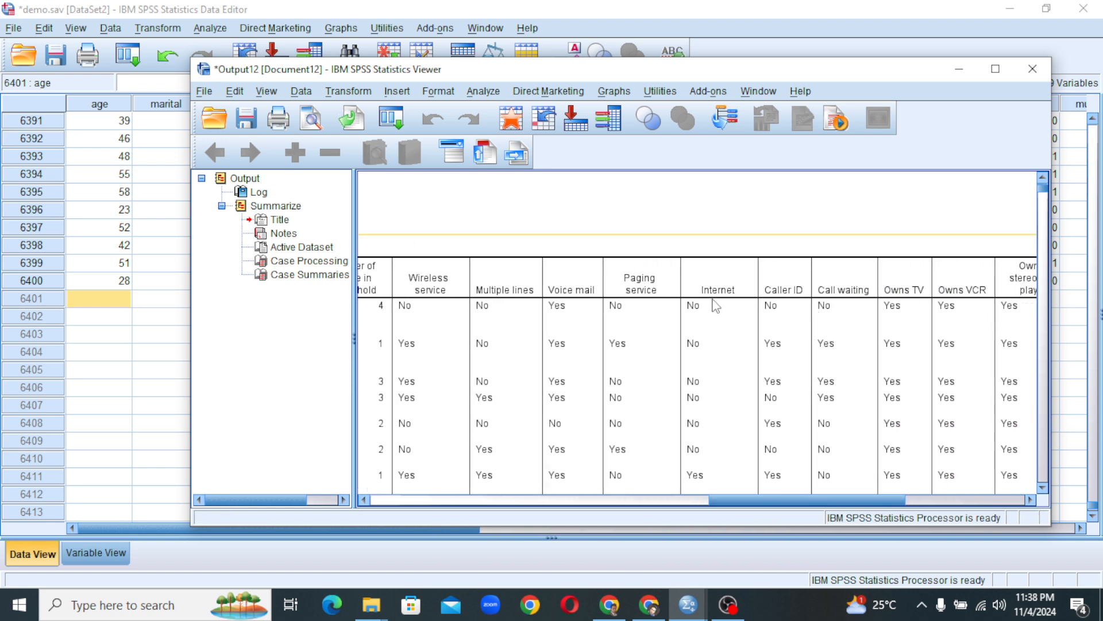
{"action": "left_click_drag", "start_coordinate": [772, 503], "coordinate": [693, 504]}
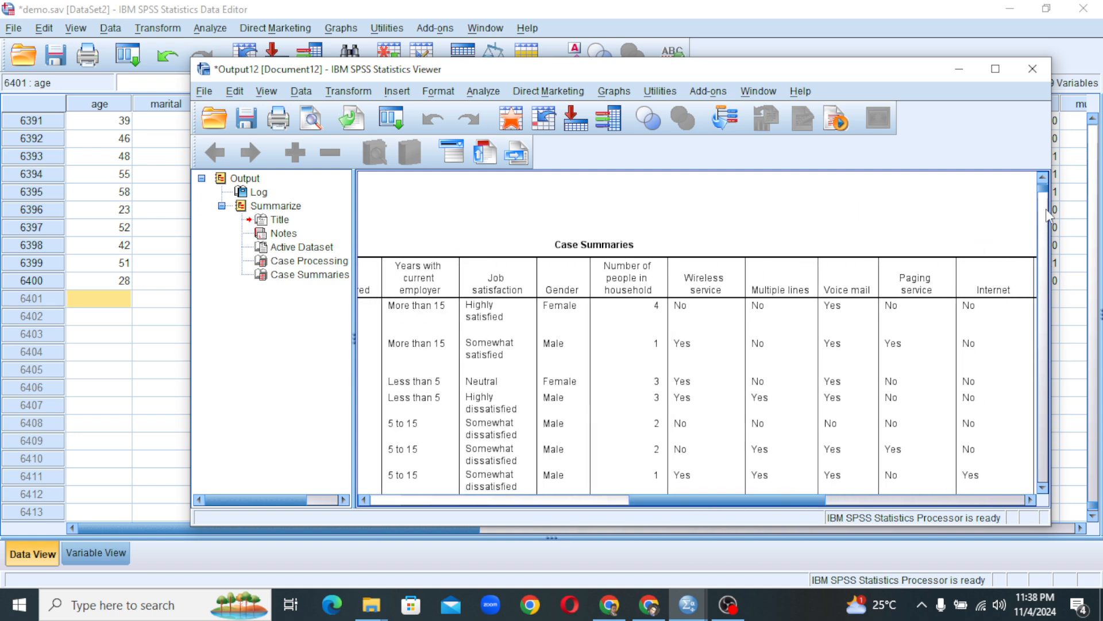
{"action": "left_click_drag", "start_coordinate": [1047, 192], "coordinate": [1057, 208]}
{"action": "scroll", "coordinate": [1057, 208], "scroll_direction": "down", "scroll_amount": 3}
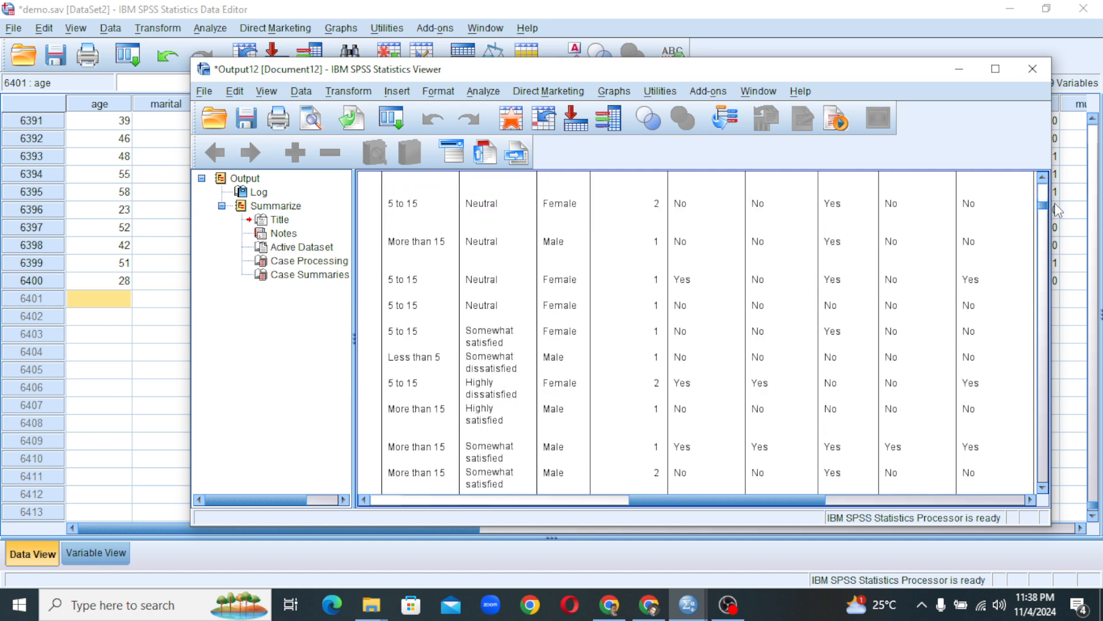
{"action": "scroll", "coordinate": [998, 290], "scroll_direction": "down", "scroll_amount": 6}
{"action": "scroll", "coordinate": [998, 299], "scroll_direction": "down", "scroll_amount": 8}
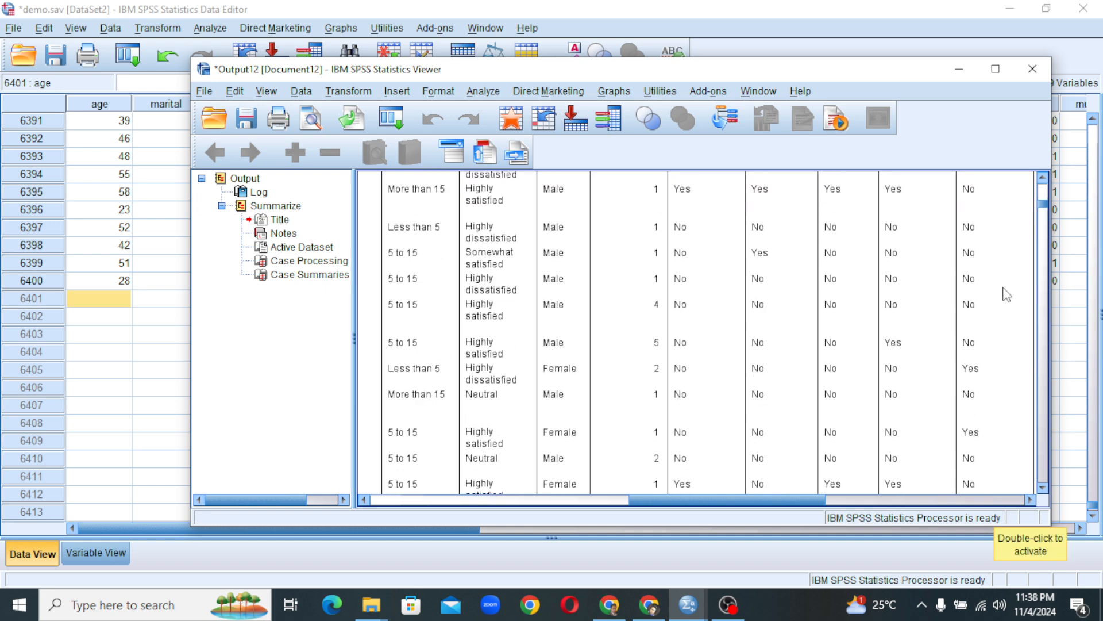
{"action": "left_click_drag", "start_coordinate": [1043, 202], "coordinate": [1048, 219]}
{"action": "scroll", "coordinate": [1010, 288], "scroll_direction": "up", "scroll_amount": 7}
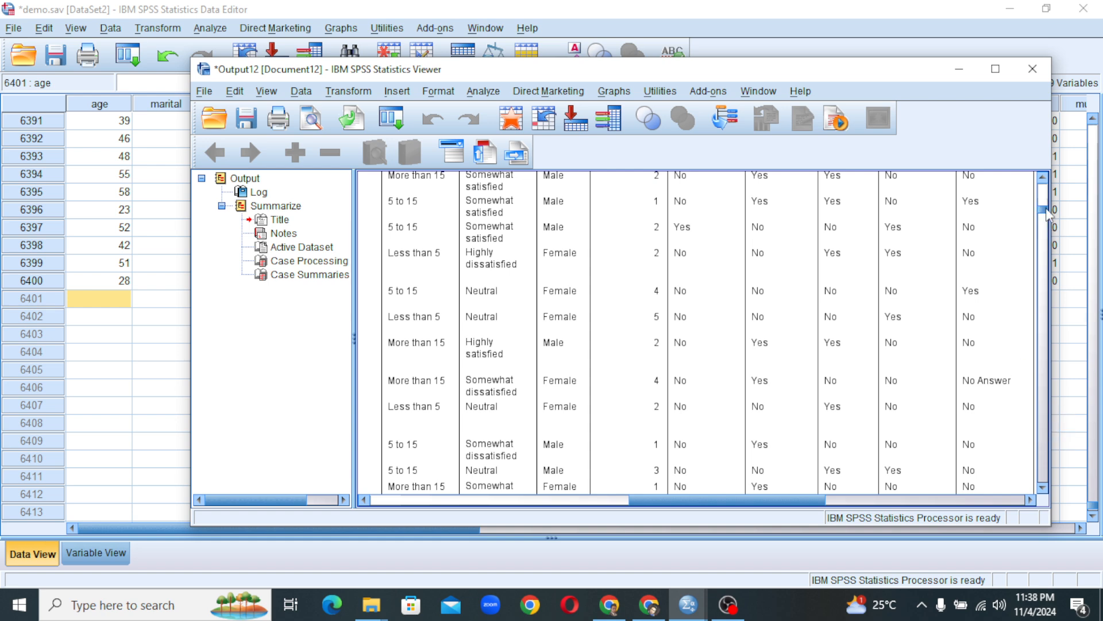
{"action": "left_click_drag", "start_coordinate": [1045, 210], "coordinate": [1043, 494]}
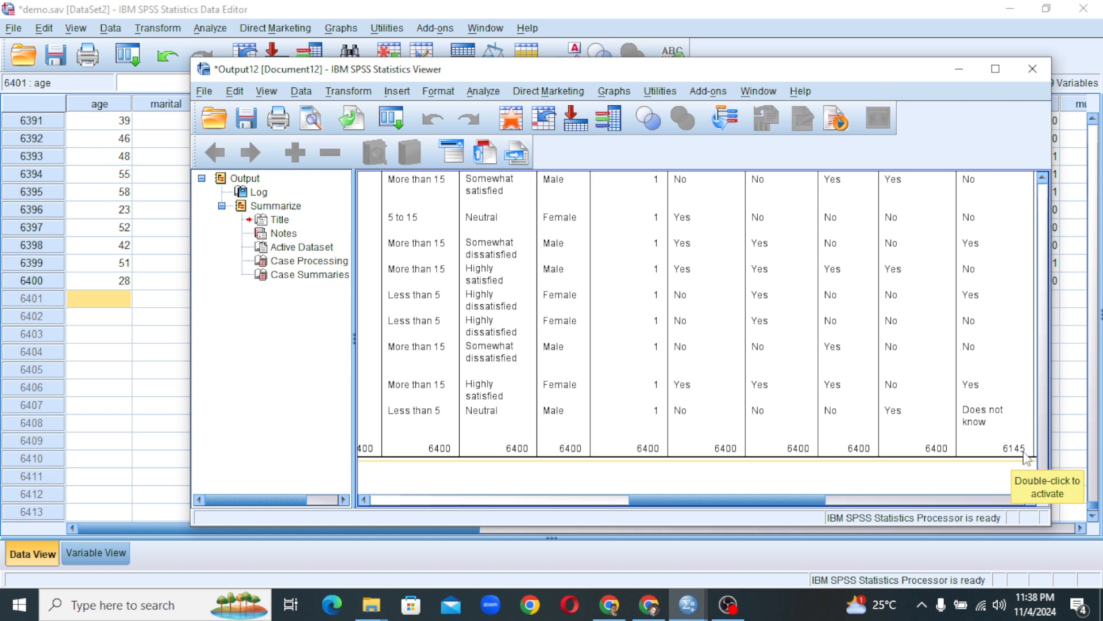
{"action": "left_click_drag", "start_coordinate": [803, 499], "coordinate": [458, 535]}
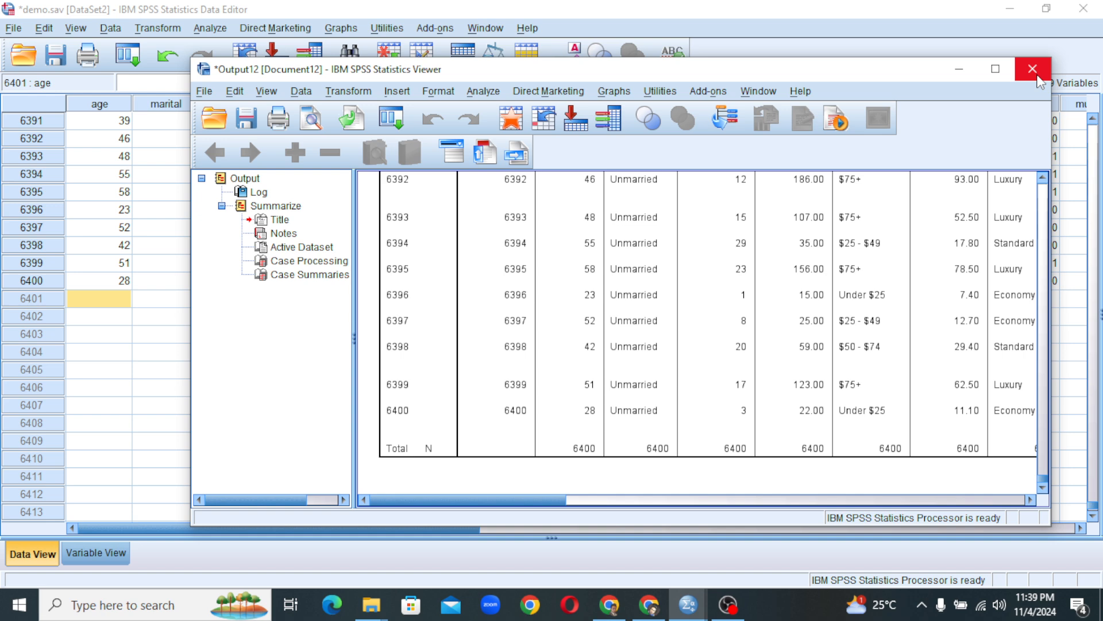
Close the Case Summaries output without saving it and open the Frequencies analysis setup.
{"action": "left_click", "coordinate": [1038, 76]}
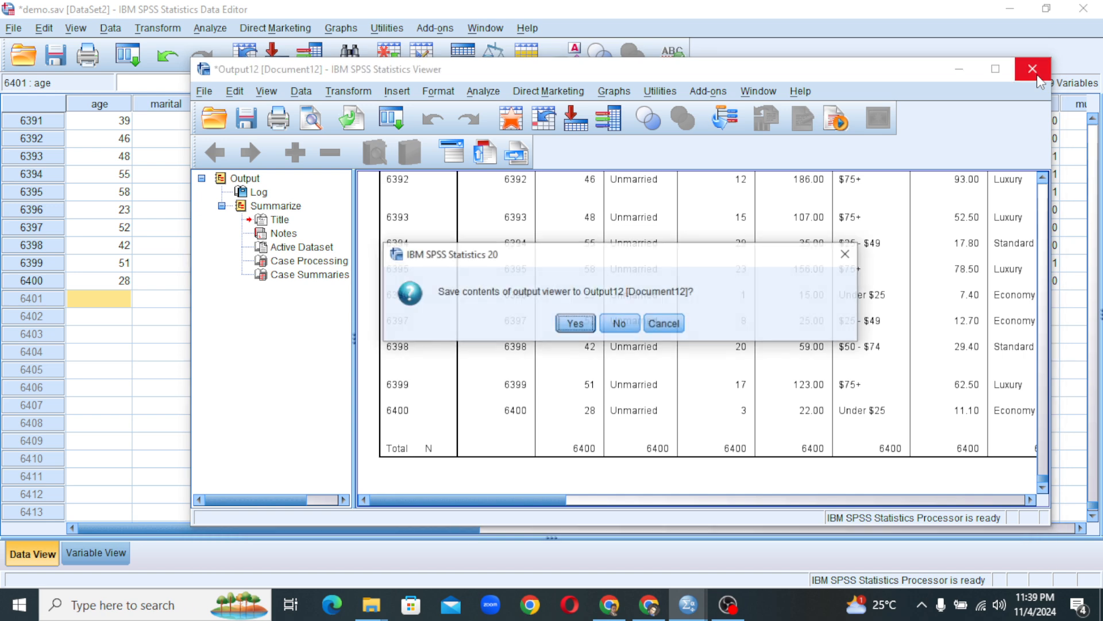
{"action": "left_click", "coordinate": [619, 324]}
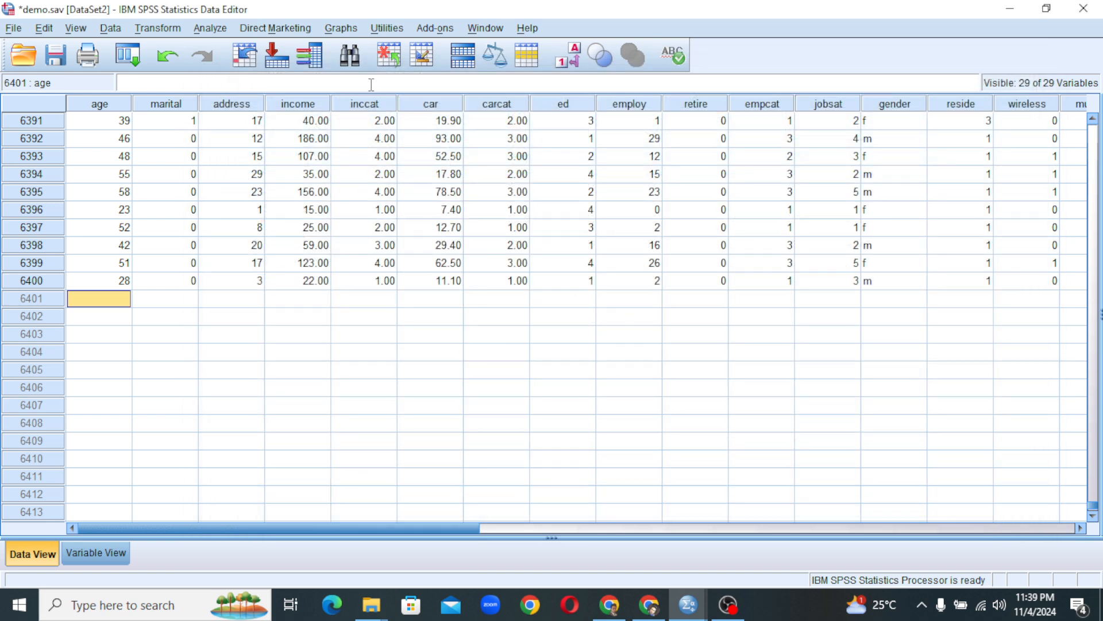
{"action": "left_click", "coordinate": [216, 32]}
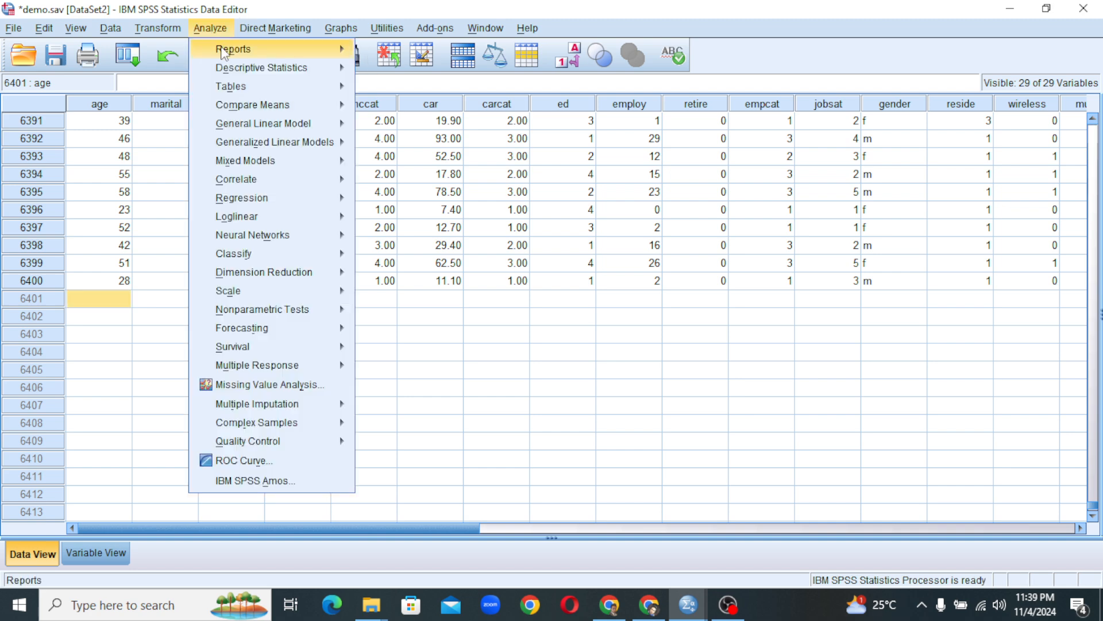
{"action": "mouse_move", "coordinate": [233, 70]}
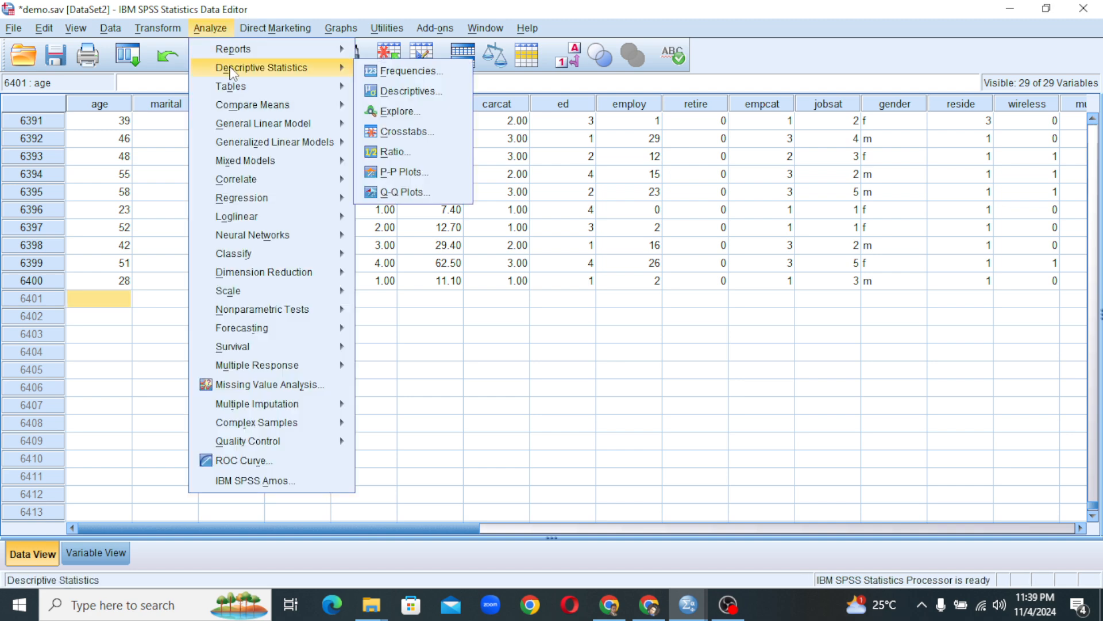
{"action": "left_click", "coordinate": [438, 75]}
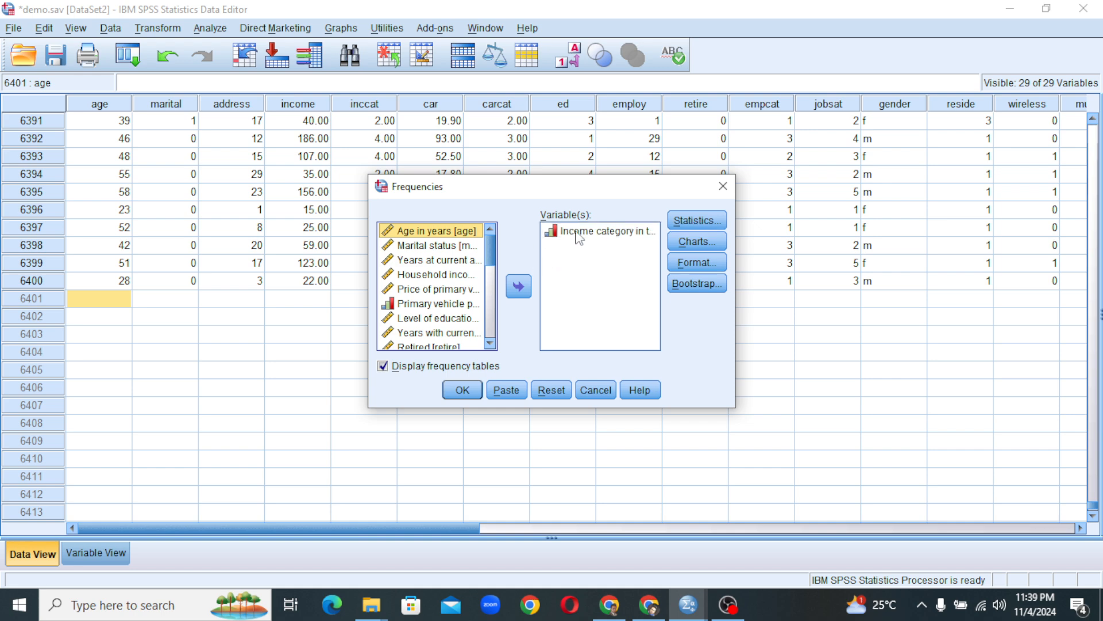
Replace the income category in the Frequencies variable list with all variables of the dataset.
{"action": "left_click", "coordinate": [581, 237]}
{"action": "left_click", "coordinate": [521, 286]}
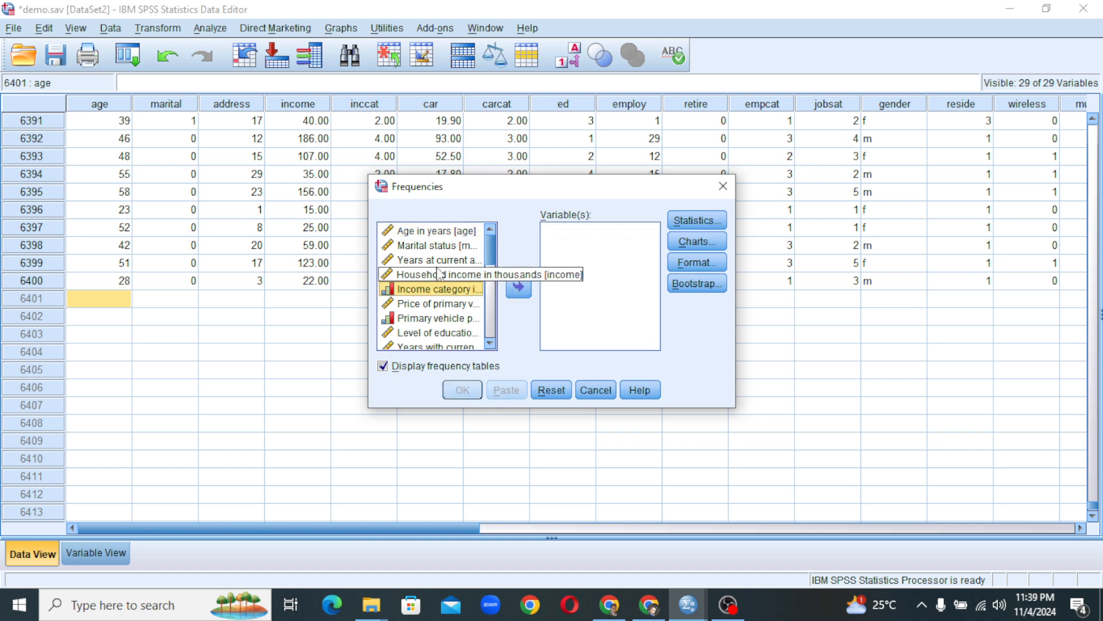
{"action": "key", "text": "ctrl+a"}
{"action": "left_click", "coordinate": [522, 287]}
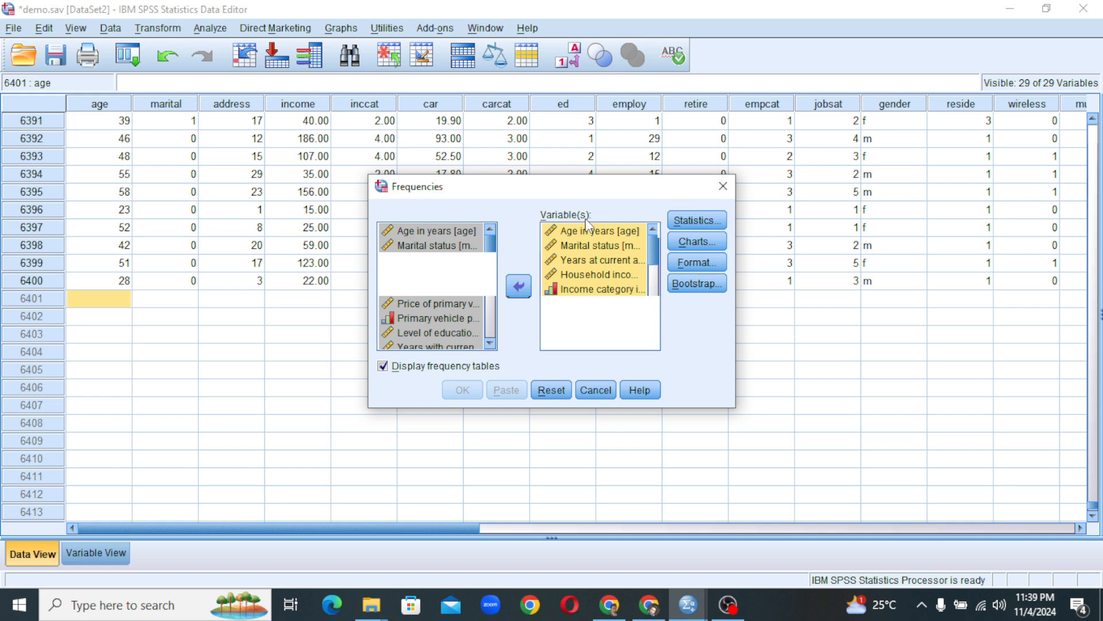
Check the central tendency, dispersion and distribution statistics, keep them as selected, and run Frequencies on all variables.
{"action": "left_click", "coordinate": [698, 220]}
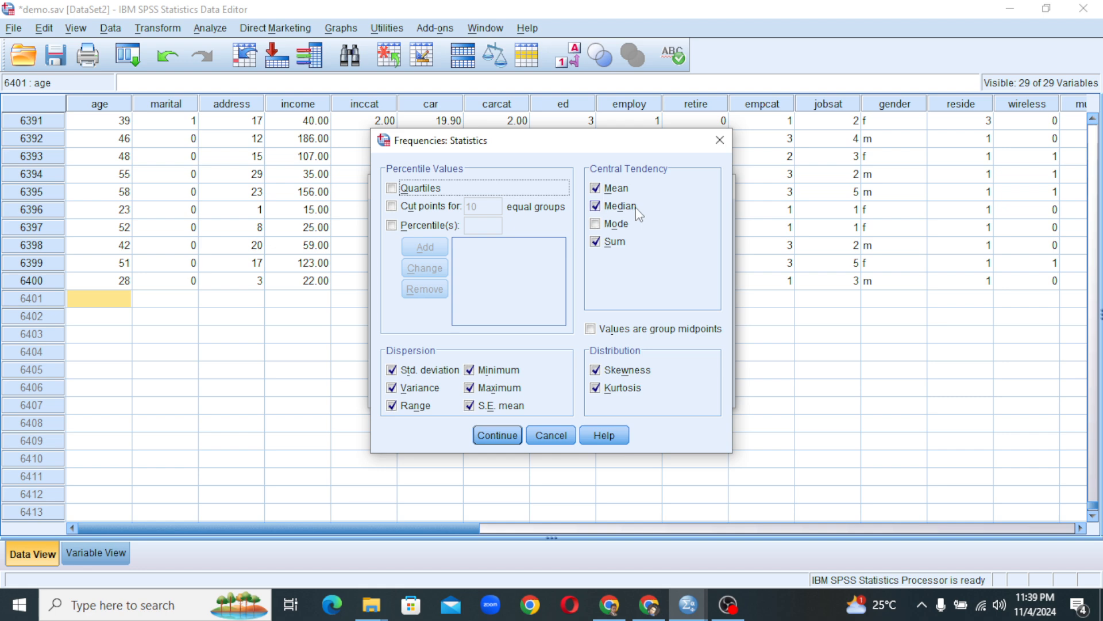
{"action": "left_click", "coordinate": [711, 147]}
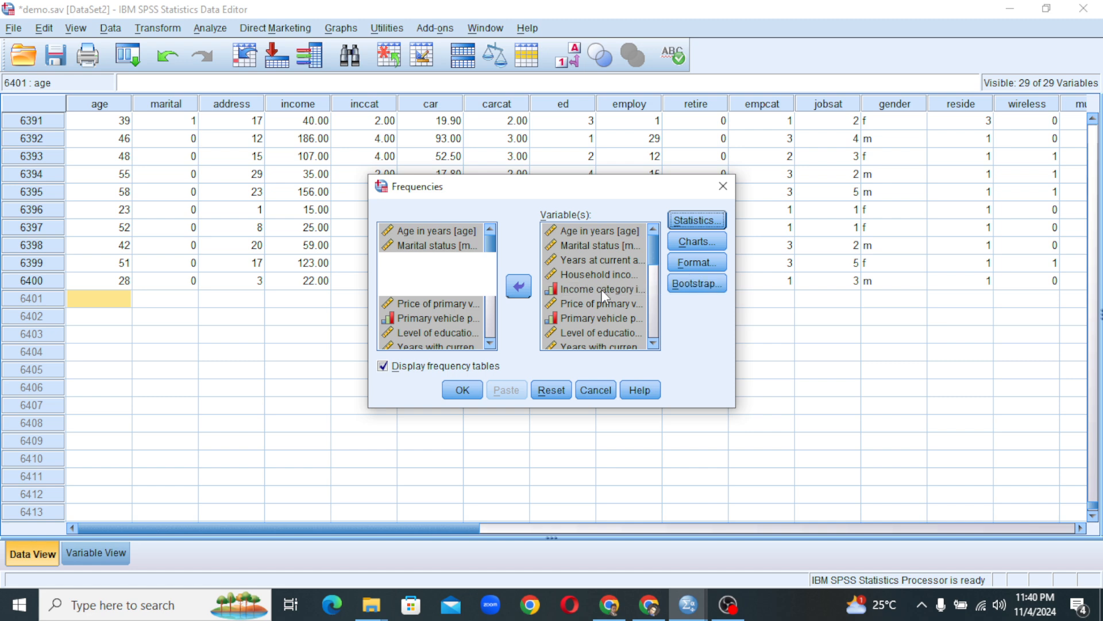
{"action": "left_click", "coordinate": [693, 220]}
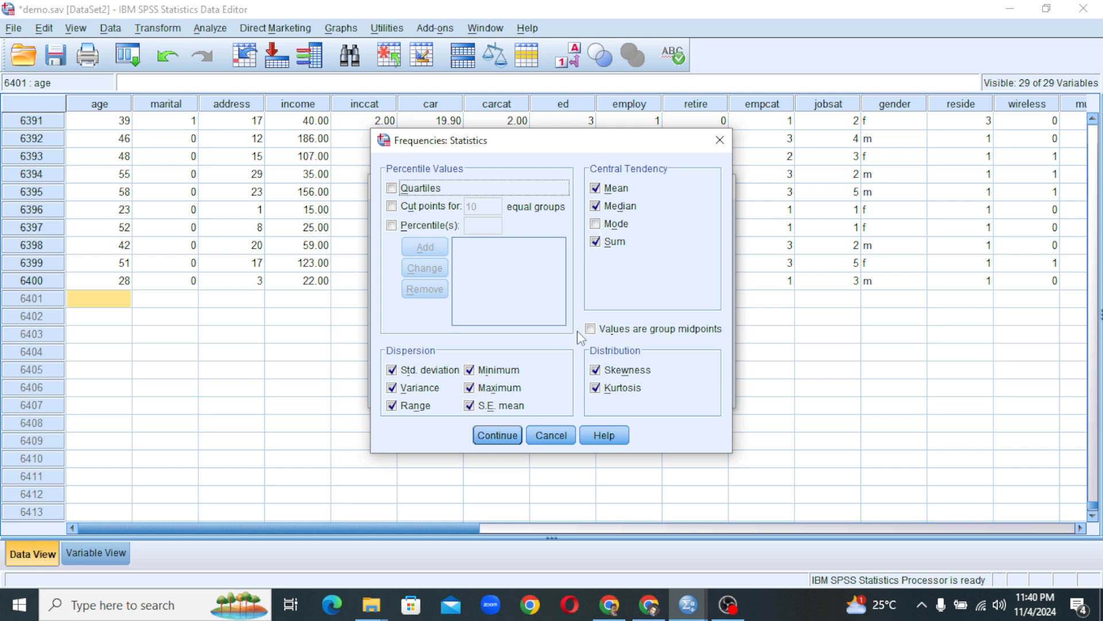
{"action": "left_click", "coordinate": [498, 436]}
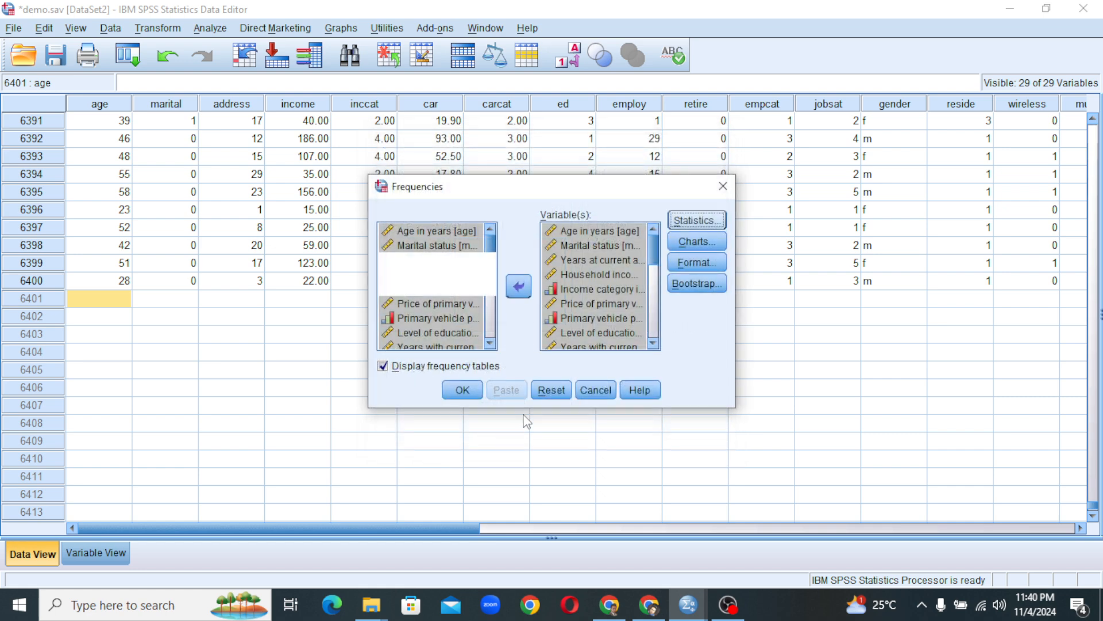
{"action": "left_click", "coordinate": [471, 397]}
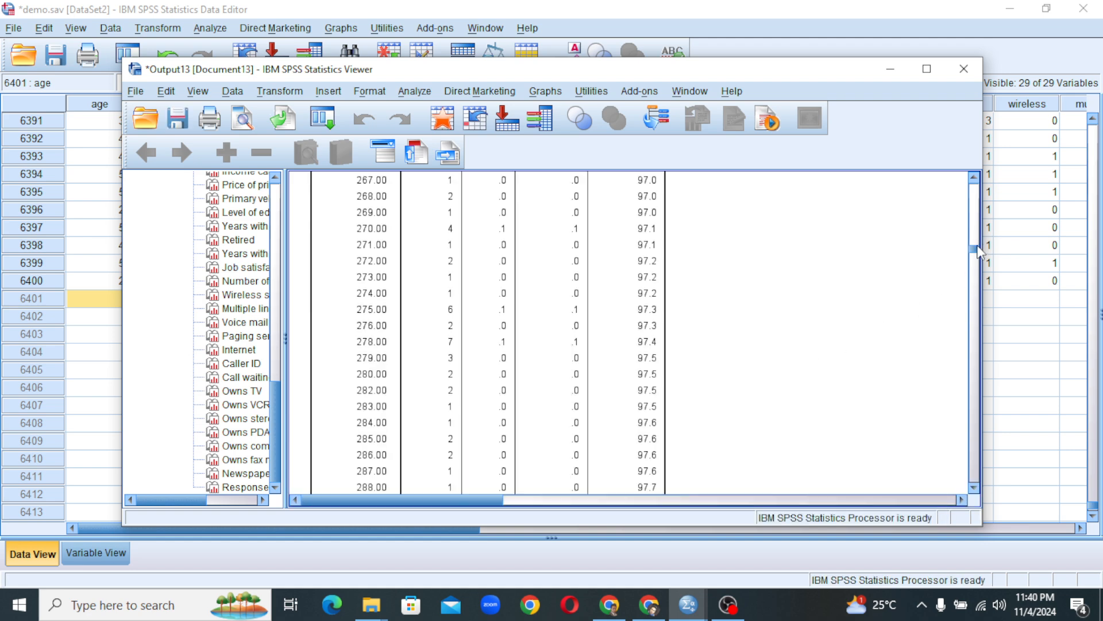
Examine the Frequencies syntax log, the Statistics table for the variables and the Age in years frequency table.
{"action": "left_click_drag", "start_coordinate": [979, 248], "coordinate": [984, 190]}
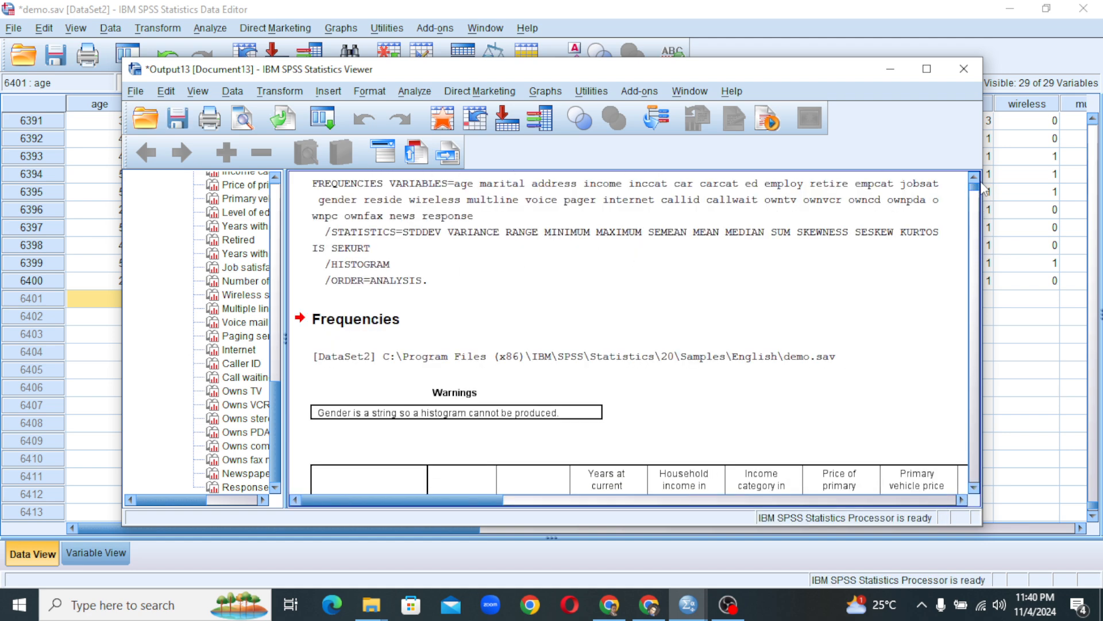
{"action": "scroll", "coordinate": [816, 274], "scroll_direction": "down", "scroll_amount": 6}
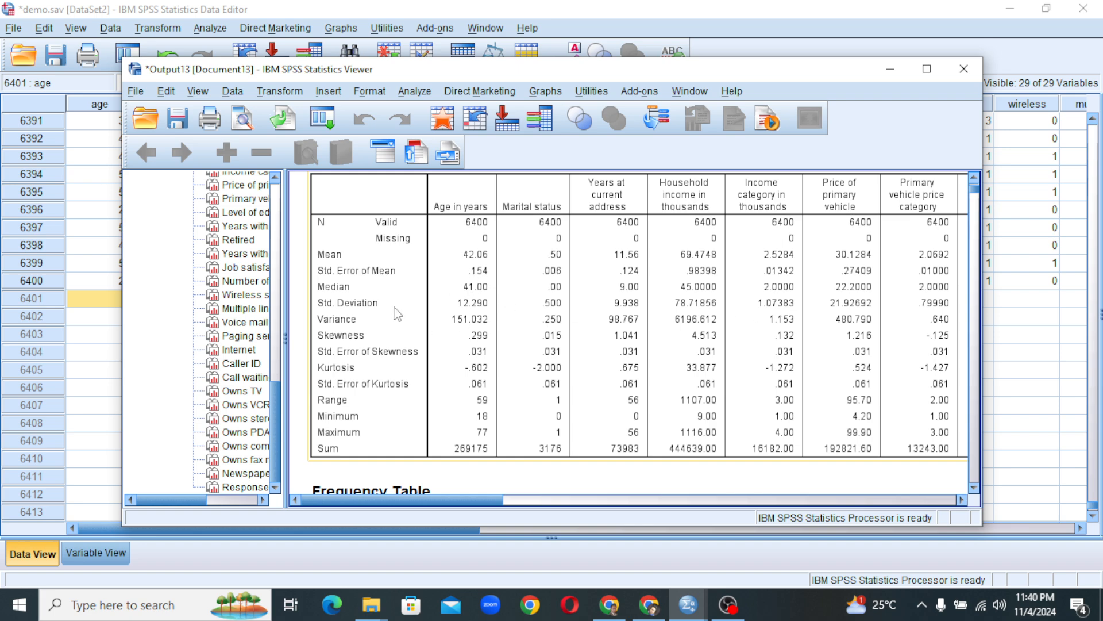
{"action": "scroll", "coordinate": [396, 313], "scroll_direction": "up", "scroll_amount": 2}
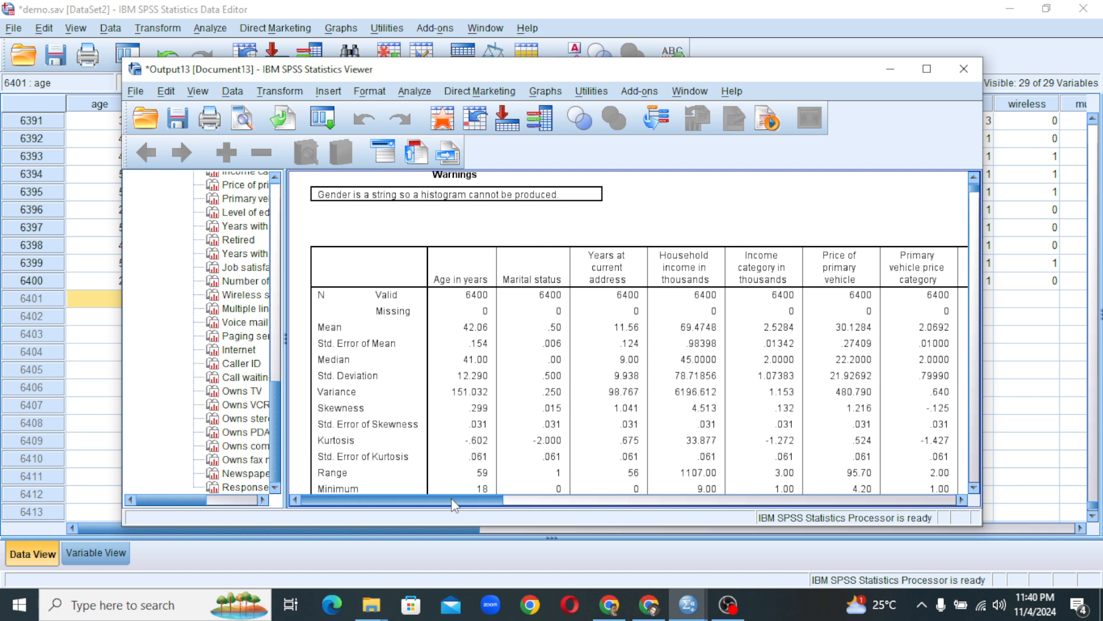
{"action": "left_click_drag", "start_coordinate": [460, 507], "coordinate": [367, 543]}
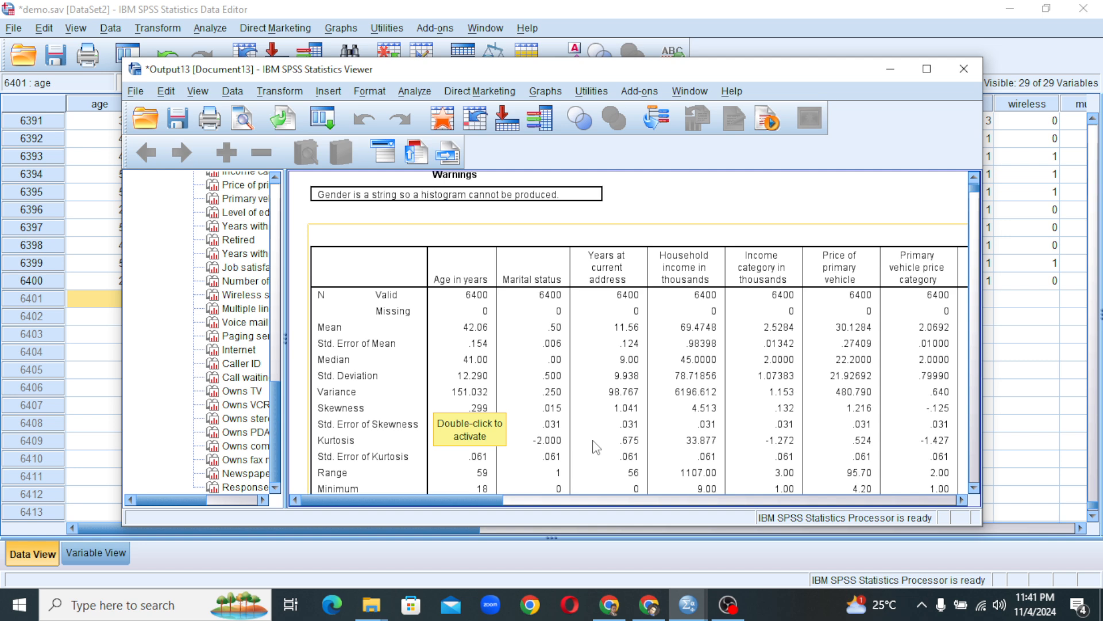
{"action": "scroll", "coordinate": [468, 351], "scroll_direction": "down", "scroll_amount": 3}
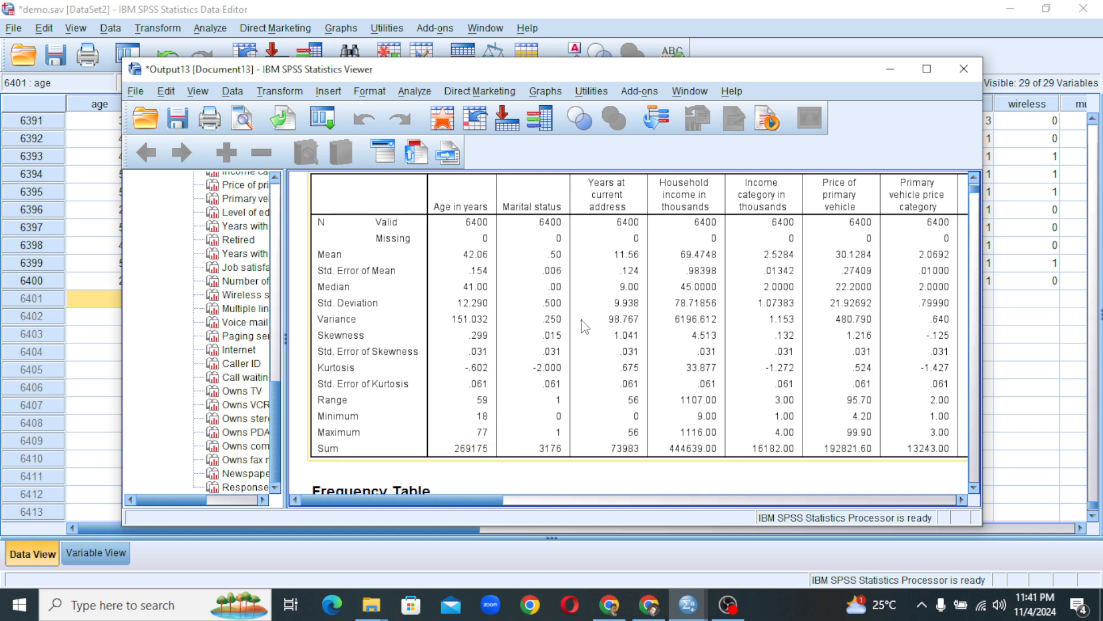
{"action": "scroll", "coordinate": [565, 335], "scroll_direction": "down", "scroll_amount": 3}
{"action": "scroll", "coordinate": [561, 332], "scroll_direction": "down", "scroll_amount": 2}
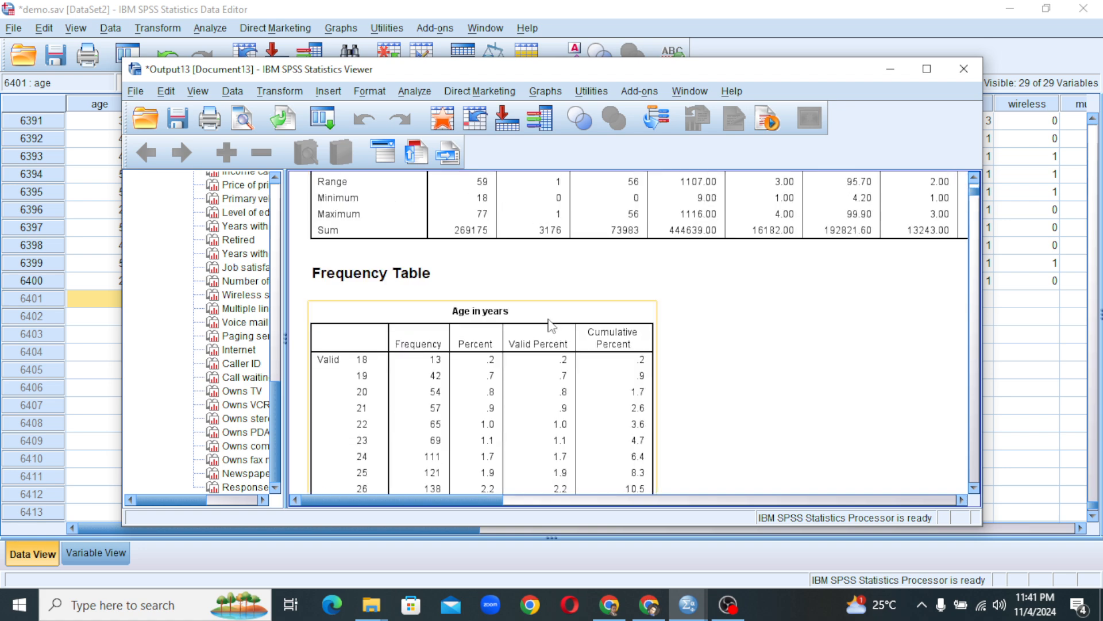
{"action": "scroll", "coordinate": [552, 324], "scroll_direction": "down", "scroll_amount": 3}
{"action": "scroll", "coordinate": [551, 328], "scroll_direction": "up", "scroll_amount": 1}
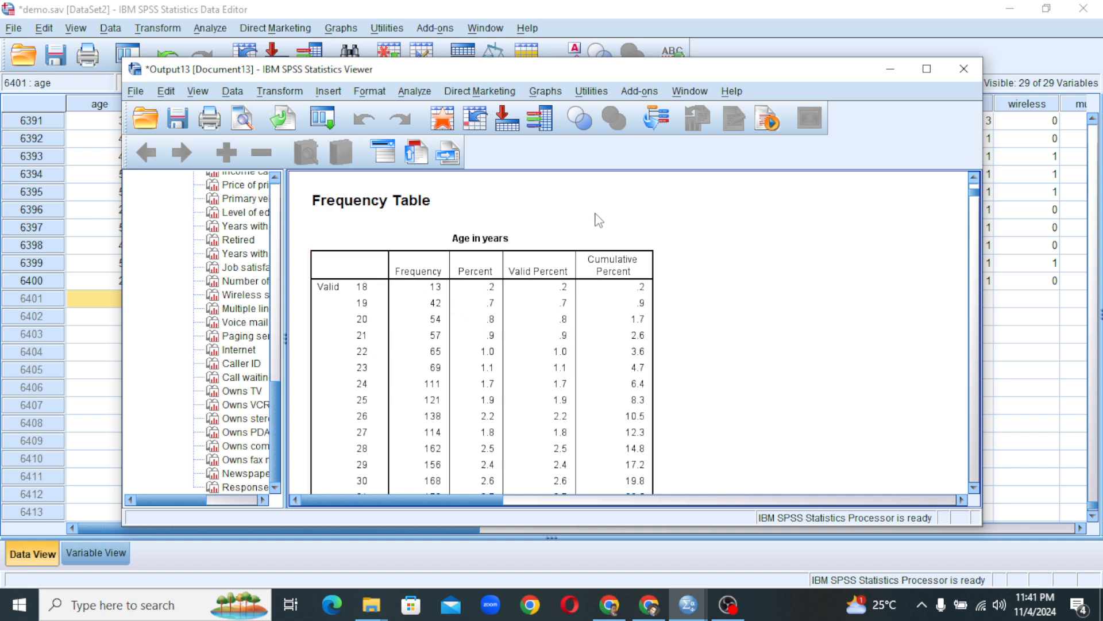
Close the all-variables Frequencies output without saving it and reopen the Frequencies analysis setup.
{"action": "left_click", "coordinate": [965, 69]}
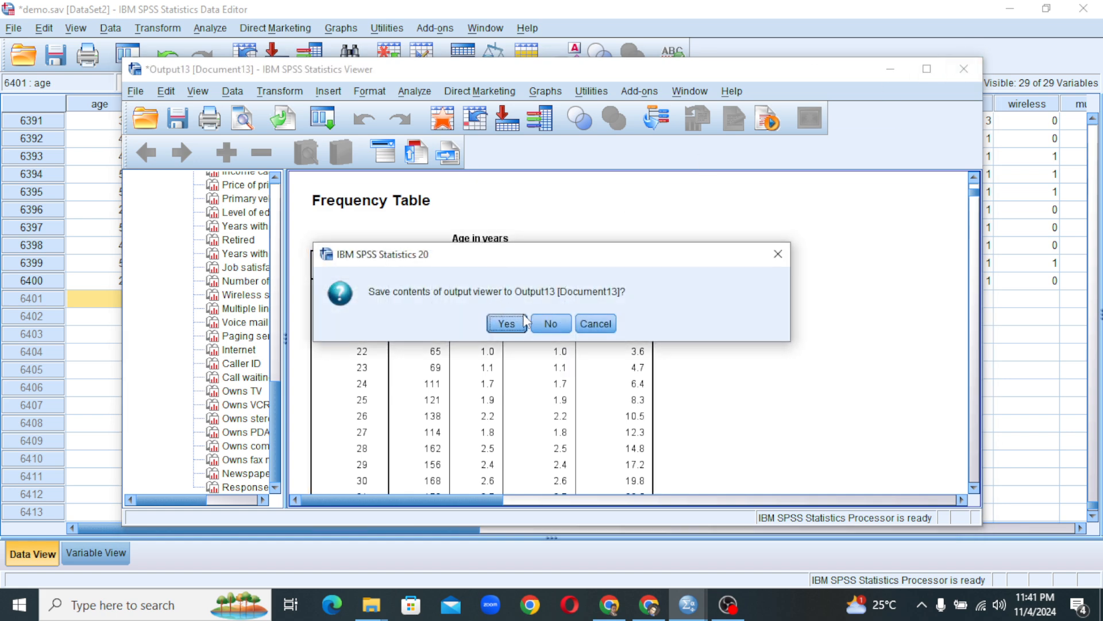
{"action": "left_click", "coordinate": [550, 325]}
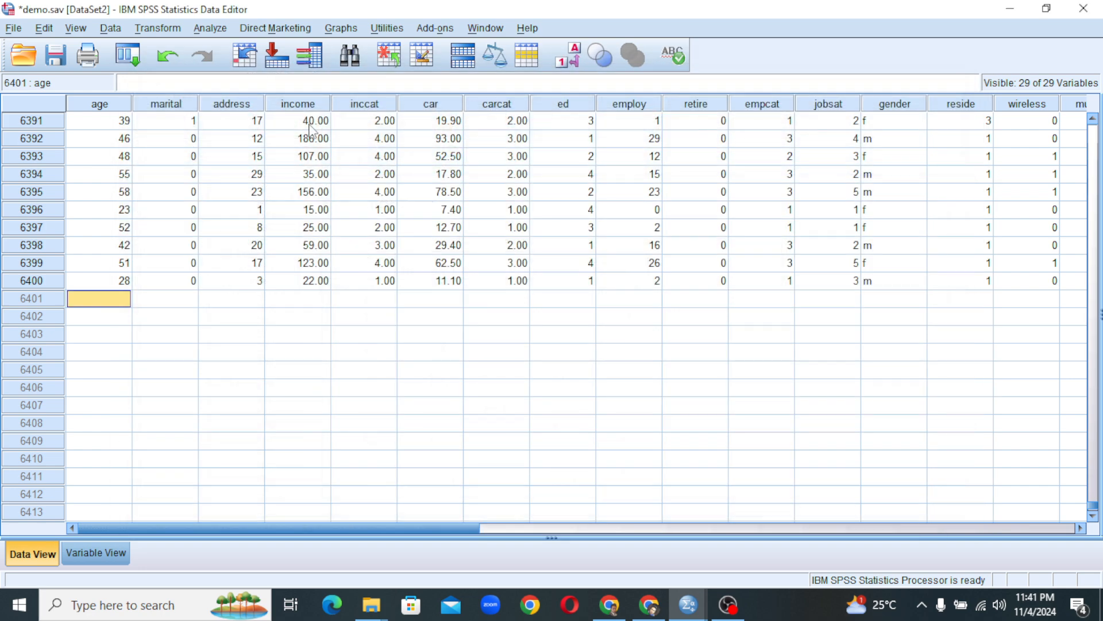
{"action": "left_click", "coordinate": [210, 28]}
{"action": "mouse_move", "coordinate": [223, 66]}
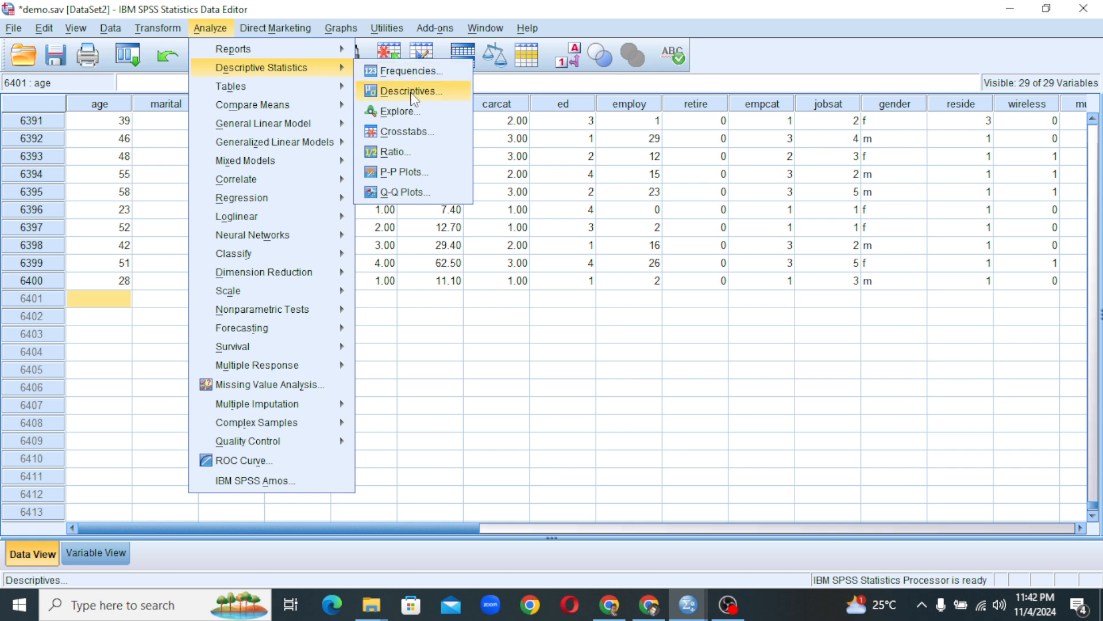
{"action": "left_click", "coordinate": [407, 71]}
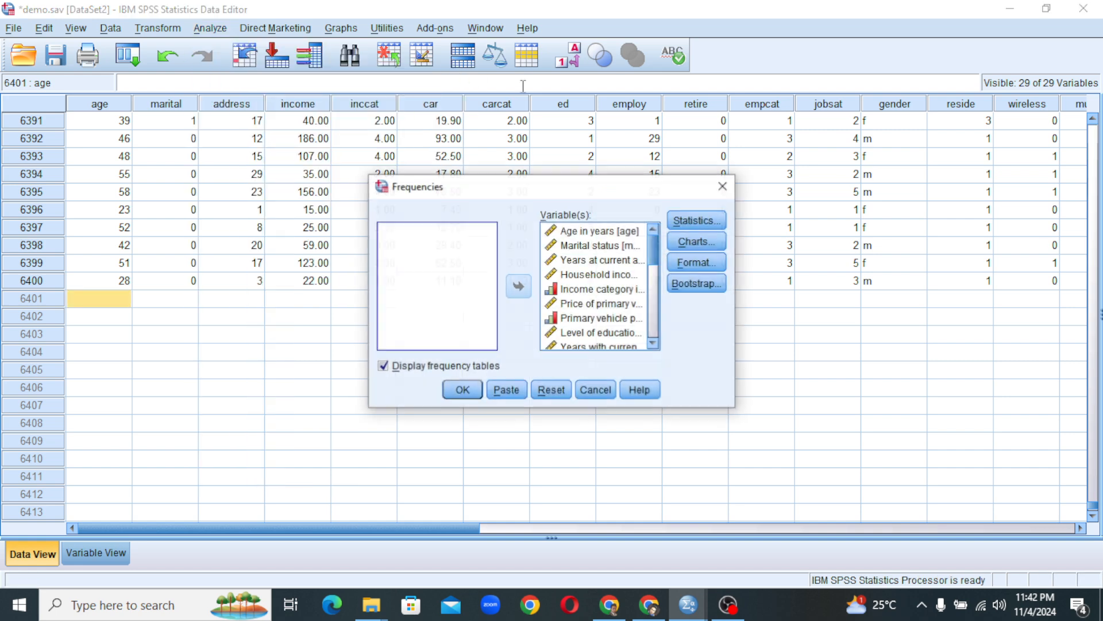
Clear all variables from the Frequencies list and add only Income category in thousands [inccat].
{"action": "left_click", "coordinate": [584, 279]}
{"action": "key", "text": "ctrl+a"}
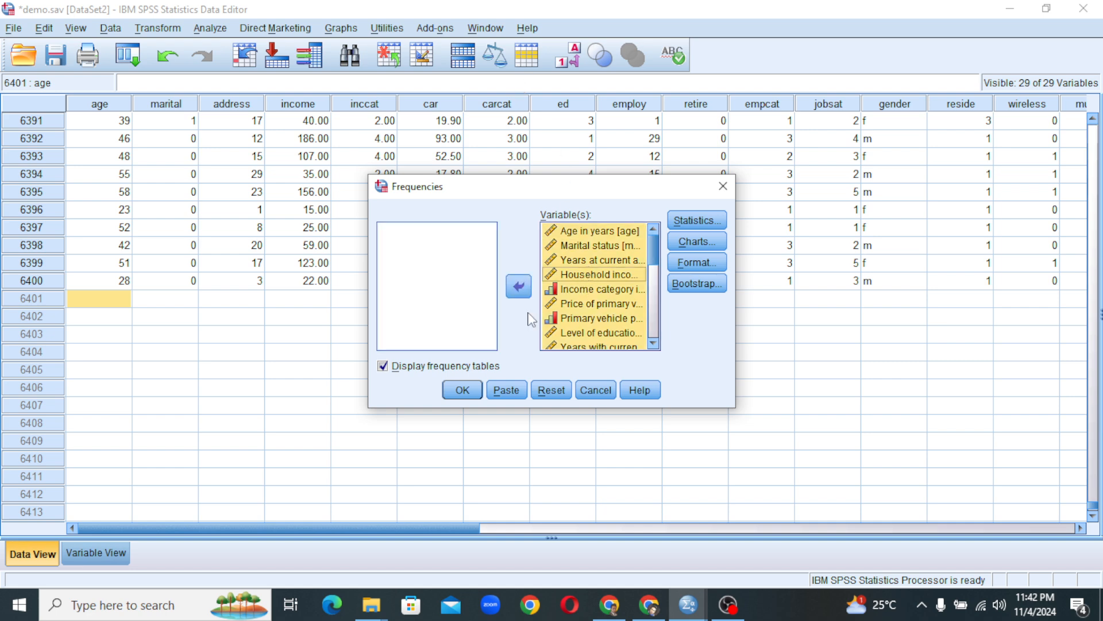
{"action": "left_click", "coordinate": [519, 290]}
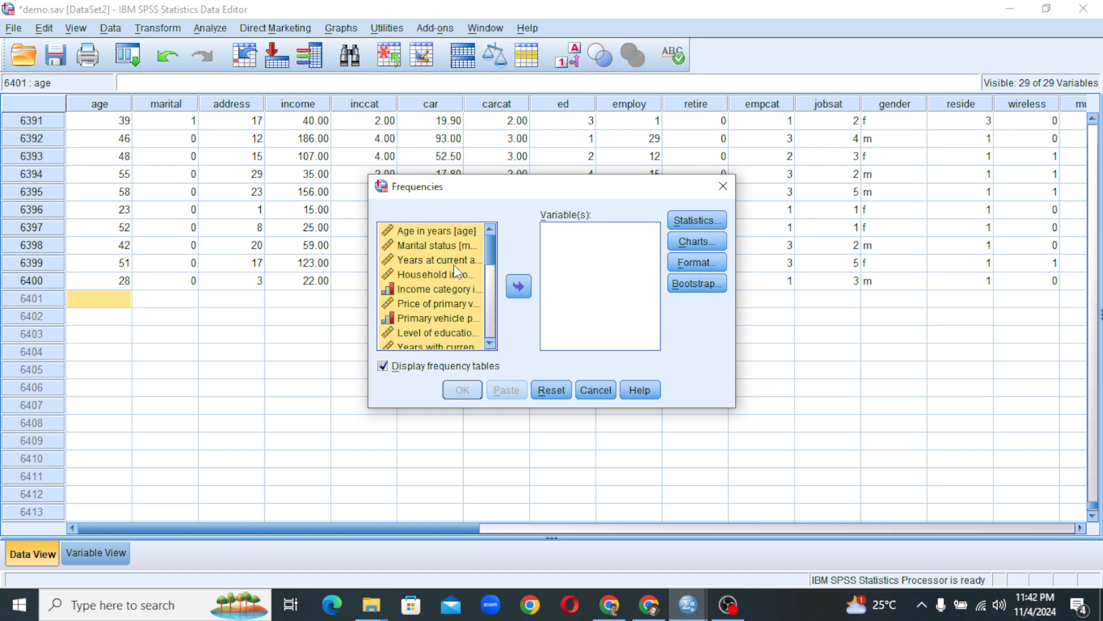
{"action": "left_click", "coordinate": [438, 292]}
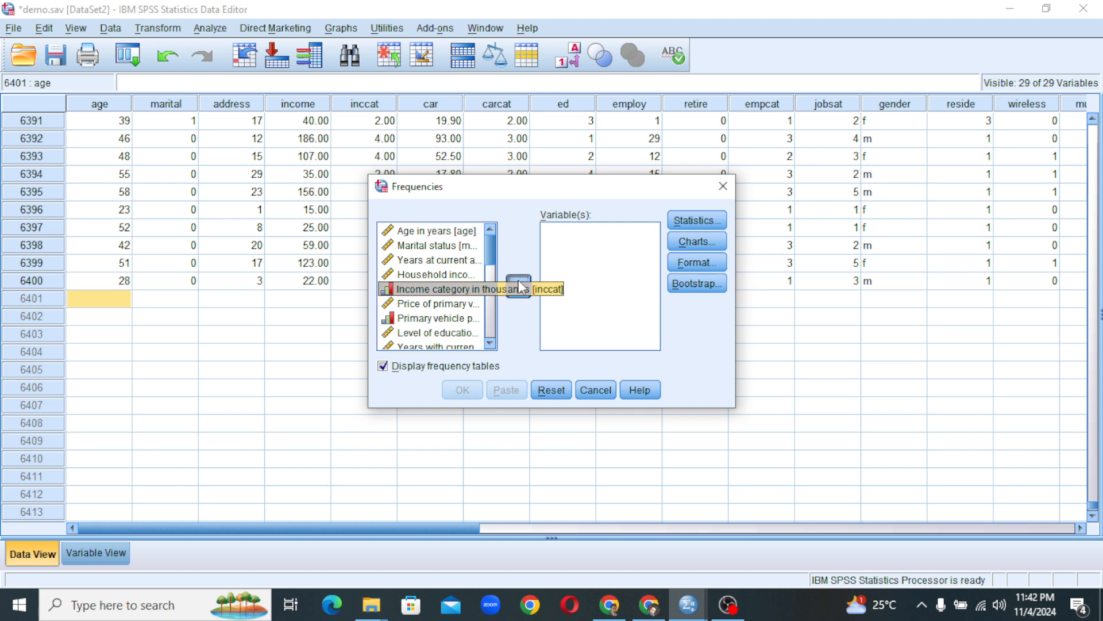
{"action": "left_click", "coordinate": [518, 285]}
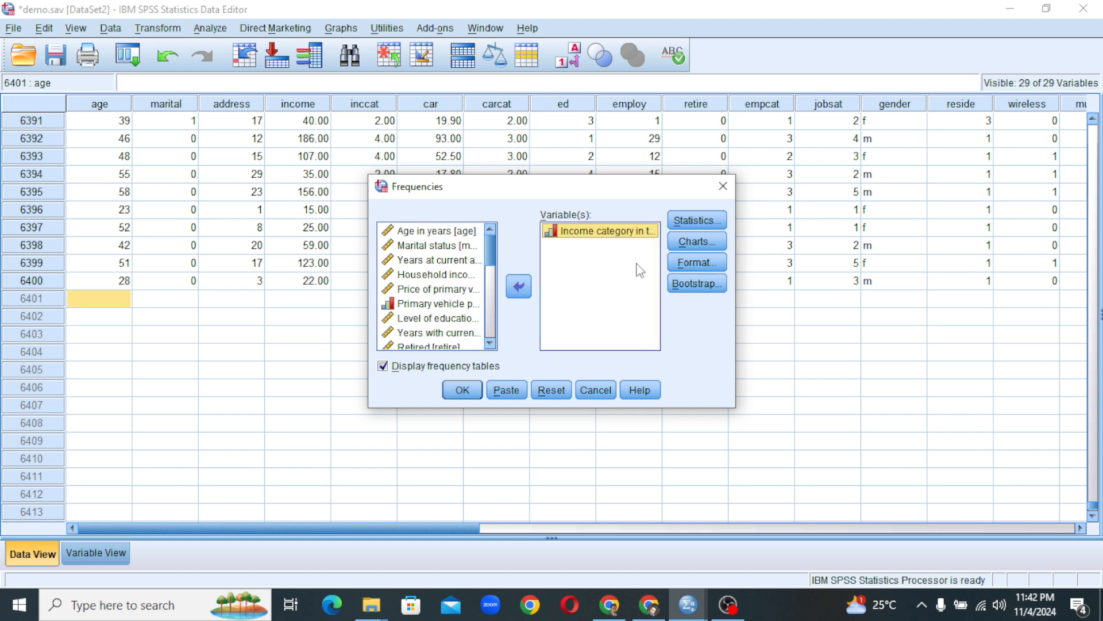
Set the Frequencies chart type to pie charts with frequencies as chart values and run the analysis.
{"action": "left_click", "coordinate": [694, 243]}
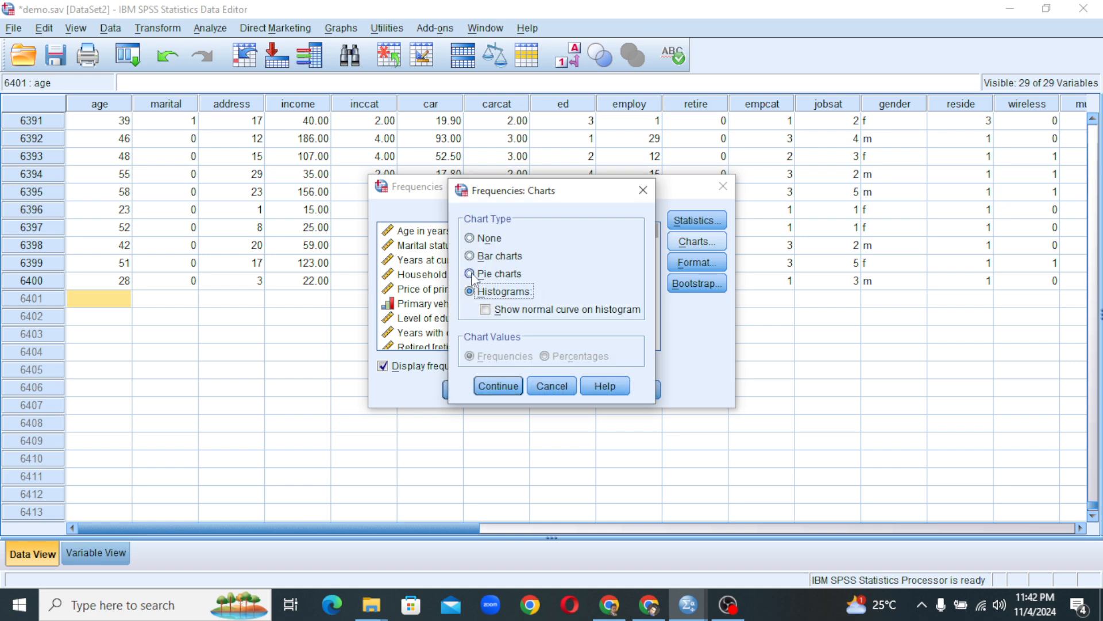
{"action": "left_click", "coordinate": [471, 274]}
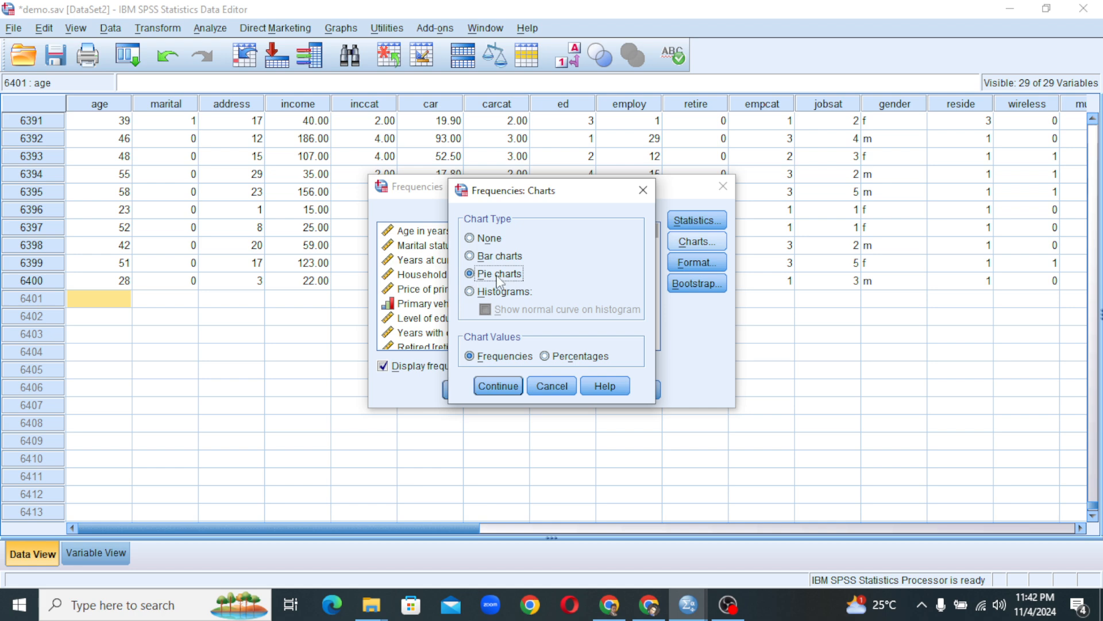
{"action": "left_click", "coordinate": [505, 392]}
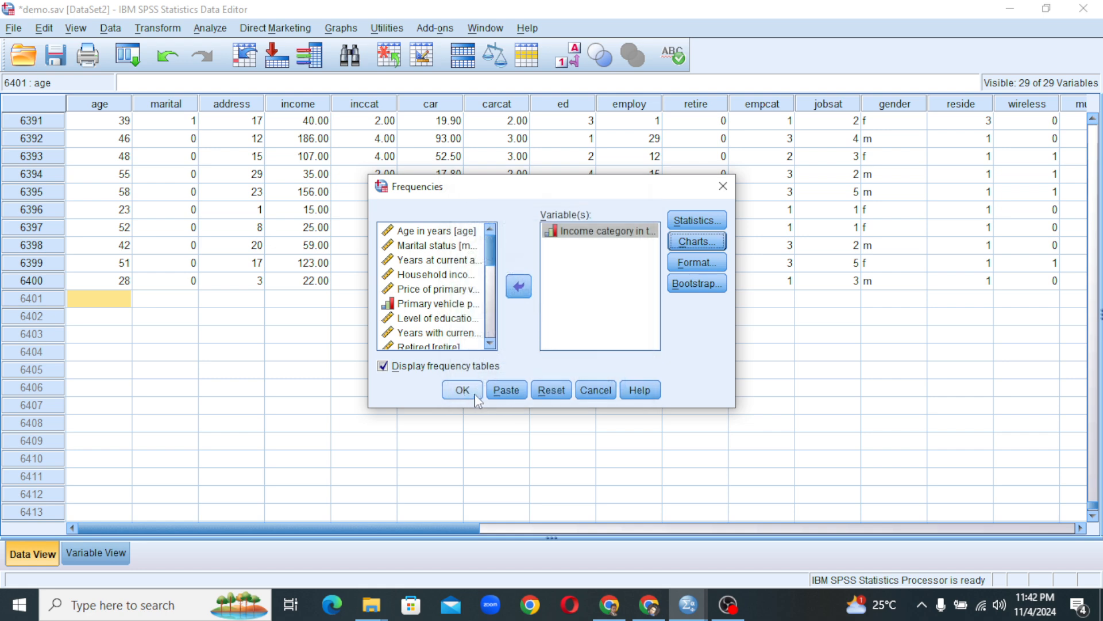
{"action": "left_click", "coordinate": [460, 388]}
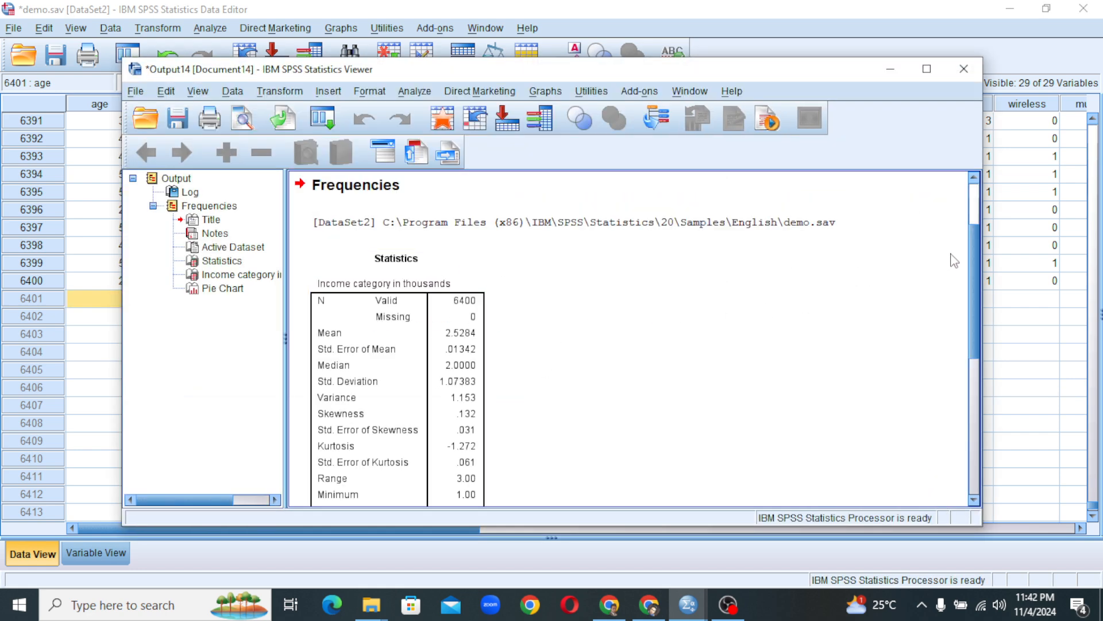
Review the income category's syntax log, Statistics table and frequency table, and select its pie chart in the output.
{"action": "scroll", "coordinate": [980, 227], "scroll_direction": "up", "scroll_amount": 3}
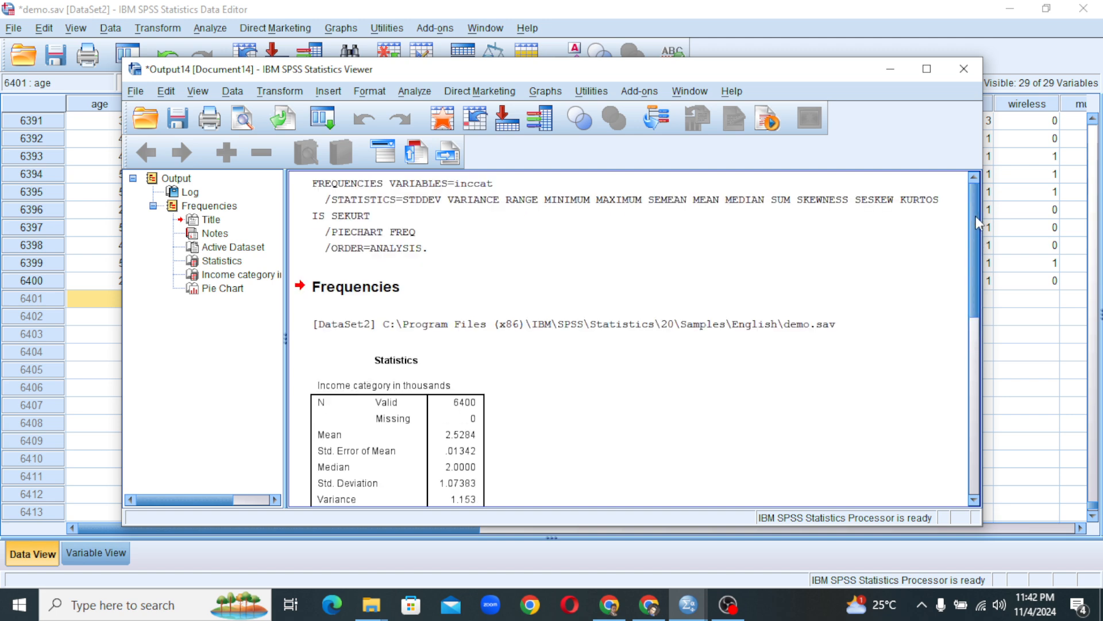
{"action": "scroll", "coordinate": [983, 244], "scroll_direction": "down", "scroll_amount": 6}
{"action": "scroll", "coordinate": [764, 333], "scroll_direction": "down", "scroll_amount": 8}
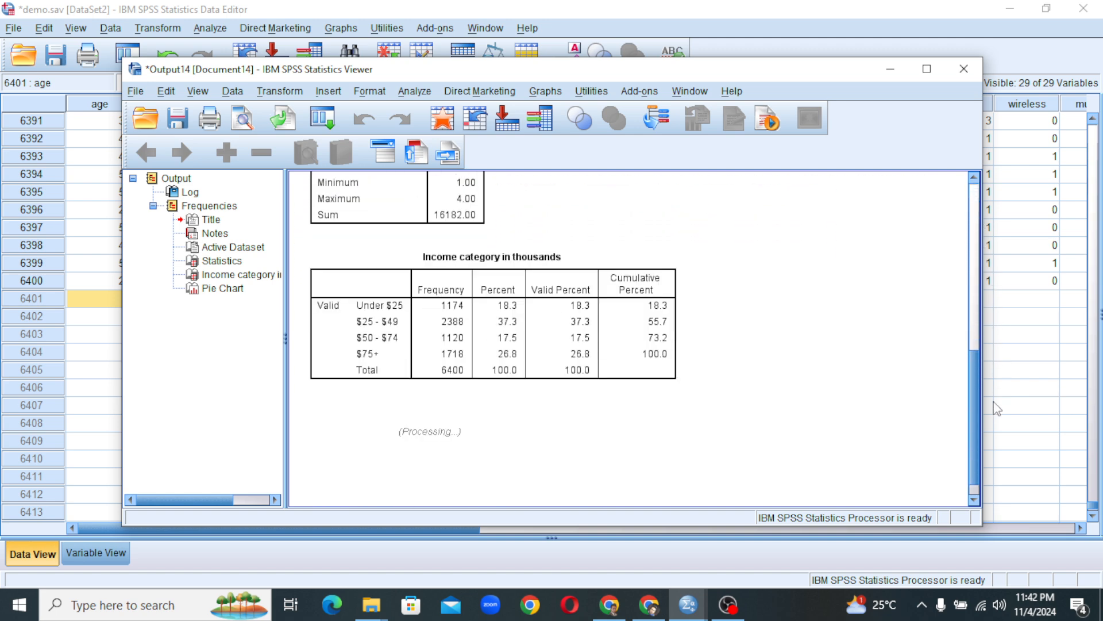
{"action": "scroll", "coordinate": [763, 336], "scroll_direction": "up", "scroll_amount": 3}
{"action": "scroll", "coordinate": [764, 336], "scroll_direction": "down", "scroll_amount": 3}
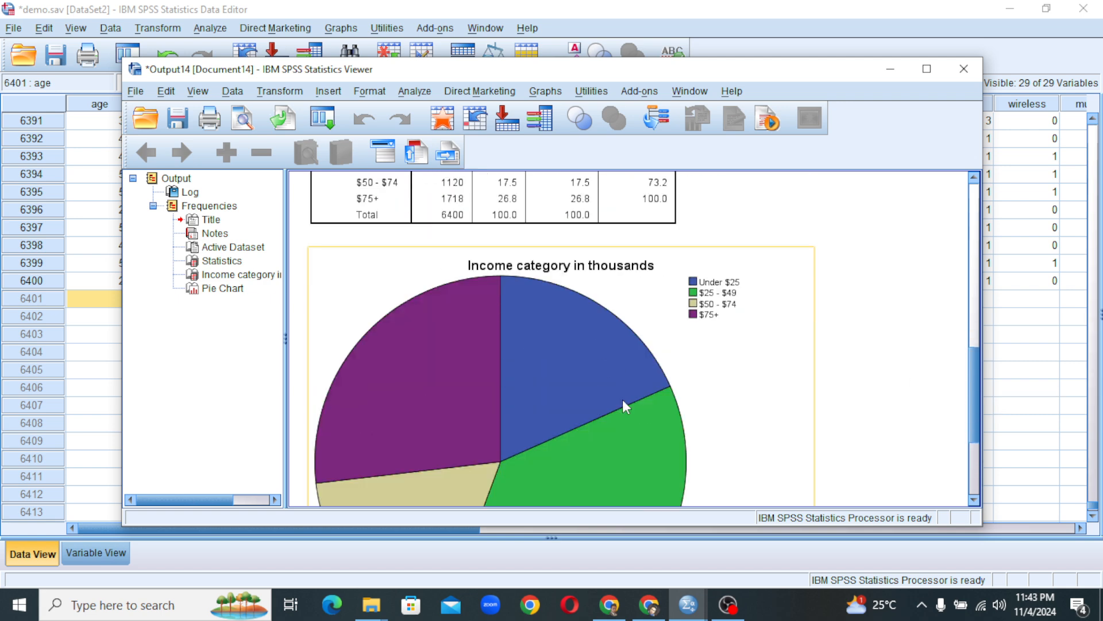
{"action": "left_click", "coordinate": [760, 412]}
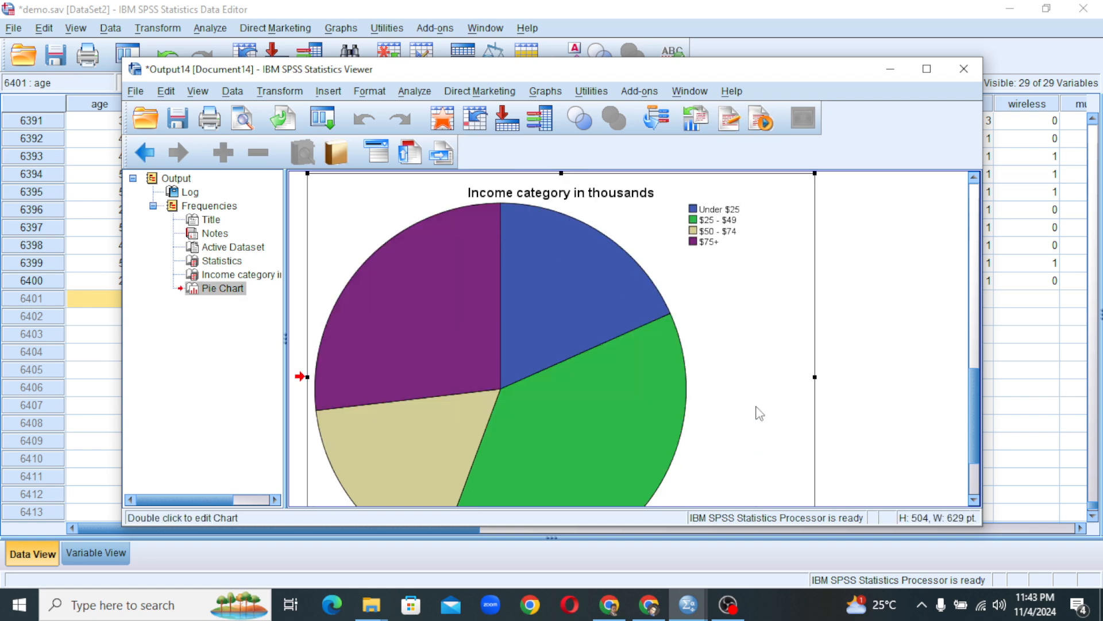
View the income category pie chart in the Chart Editor, and close both the editor and the output without saving.
{"action": "double_click", "coordinate": [760, 412]}
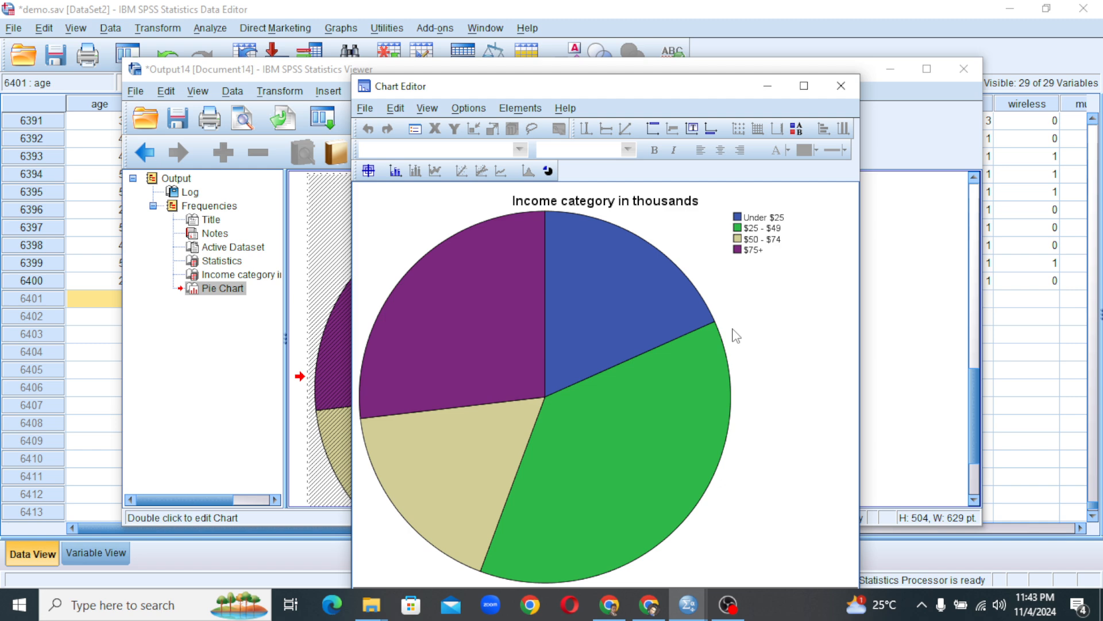
{"action": "left_click", "coordinate": [853, 92]}
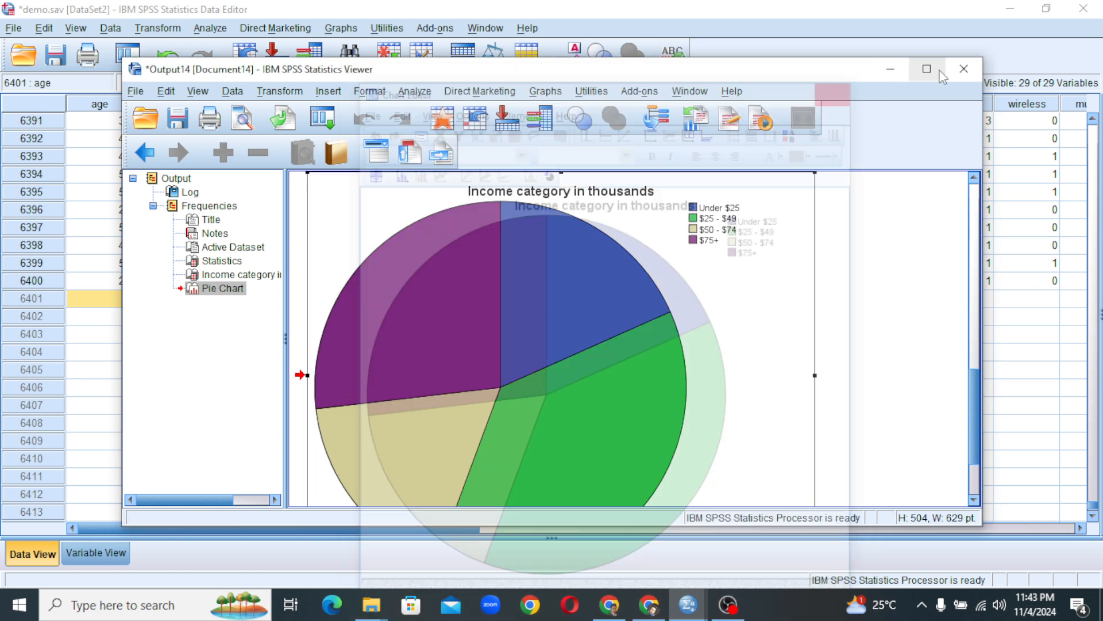
{"action": "left_click", "coordinate": [964, 68]}
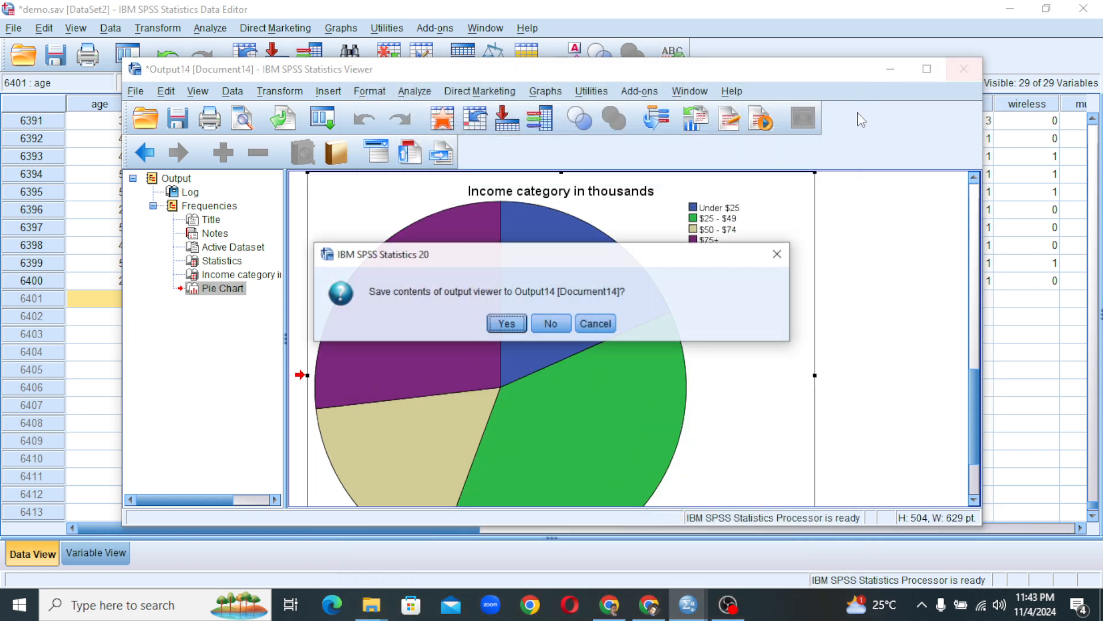
{"action": "left_click", "coordinate": [549, 323]}
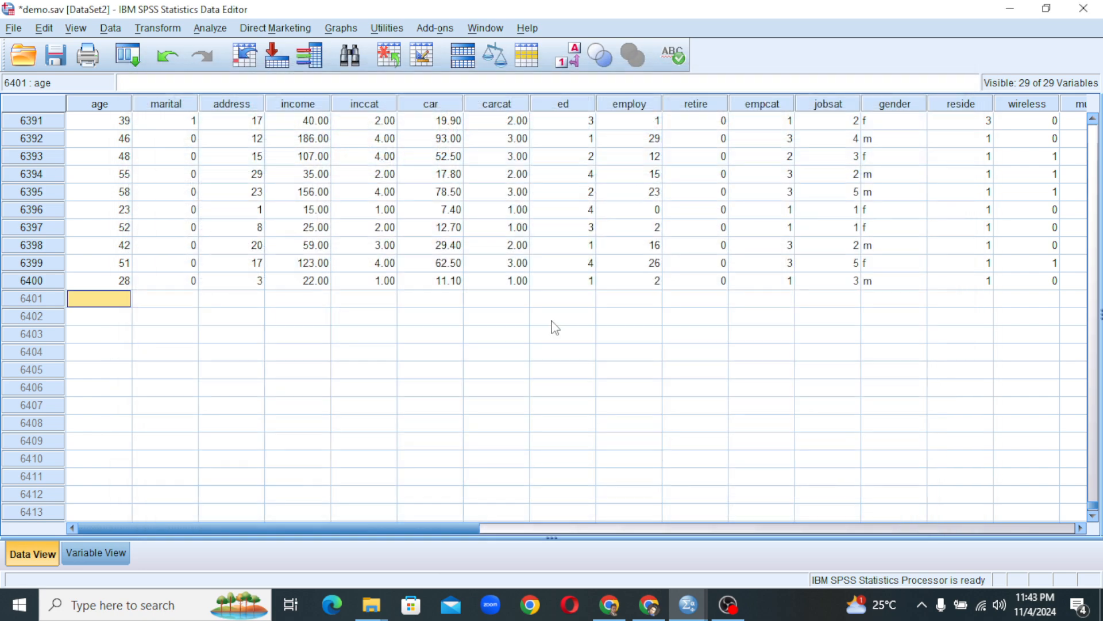
{"action": "left_click", "coordinate": [215, 33]}
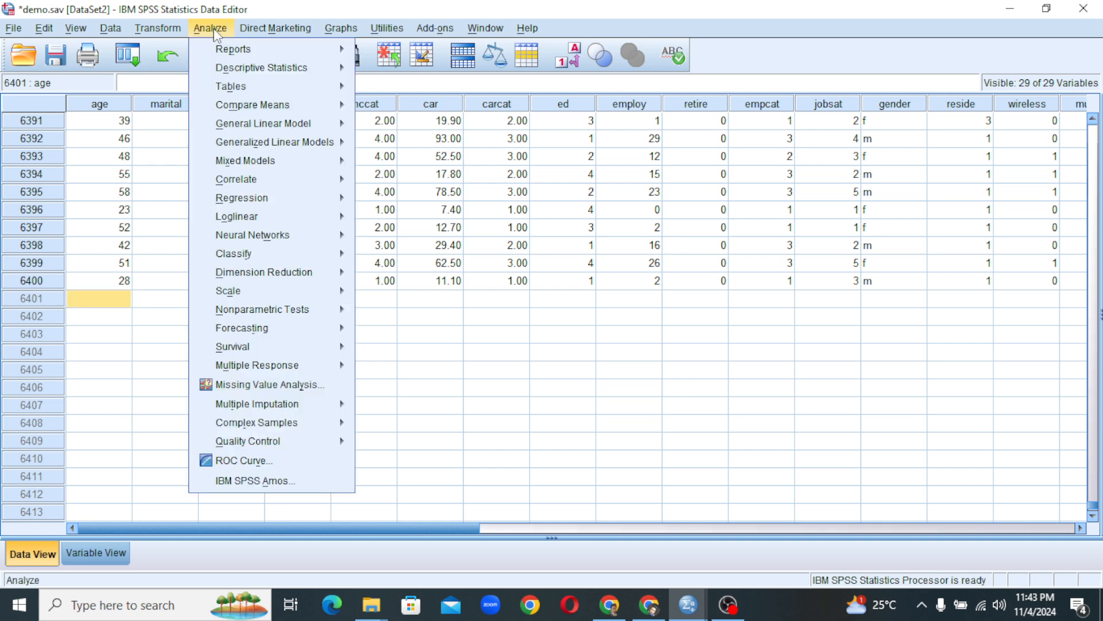
{"action": "mouse_move", "coordinate": [223, 66]}
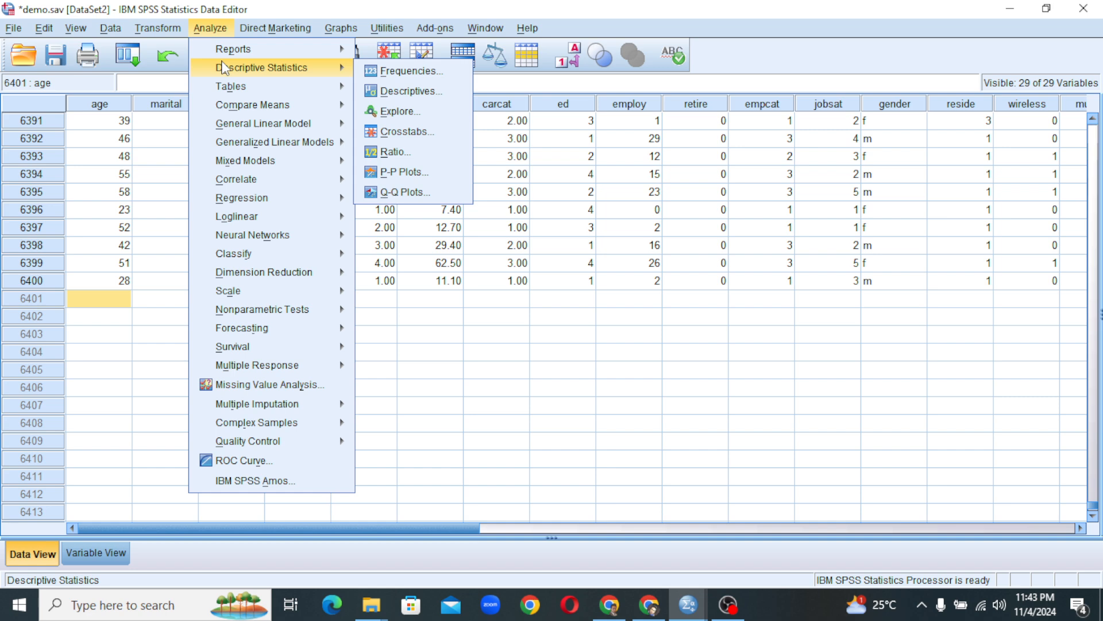
{"action": "left_click", "coordinate": [412, 92]}
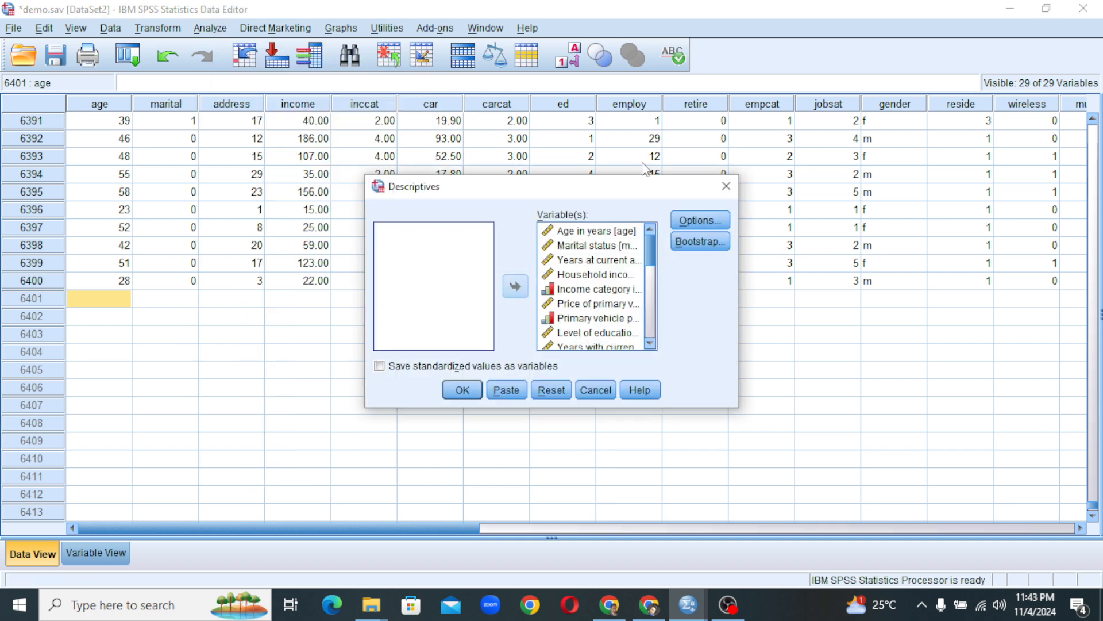
{"action": "left_click", "coordinate": [725, 187]}
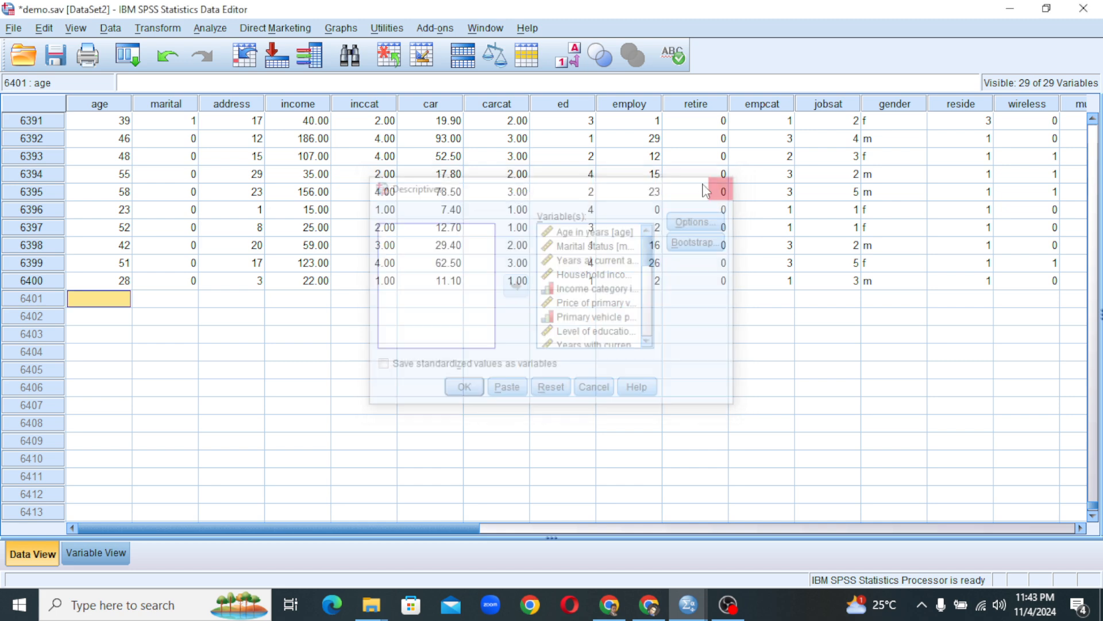
Reopen the Frequencies setup and replace the income category variable with Household income in thousands.
{"action": "left_click", "coordinate": [210, 28]}
{"action": "mouse_move", "coordinate": [290, 71]}
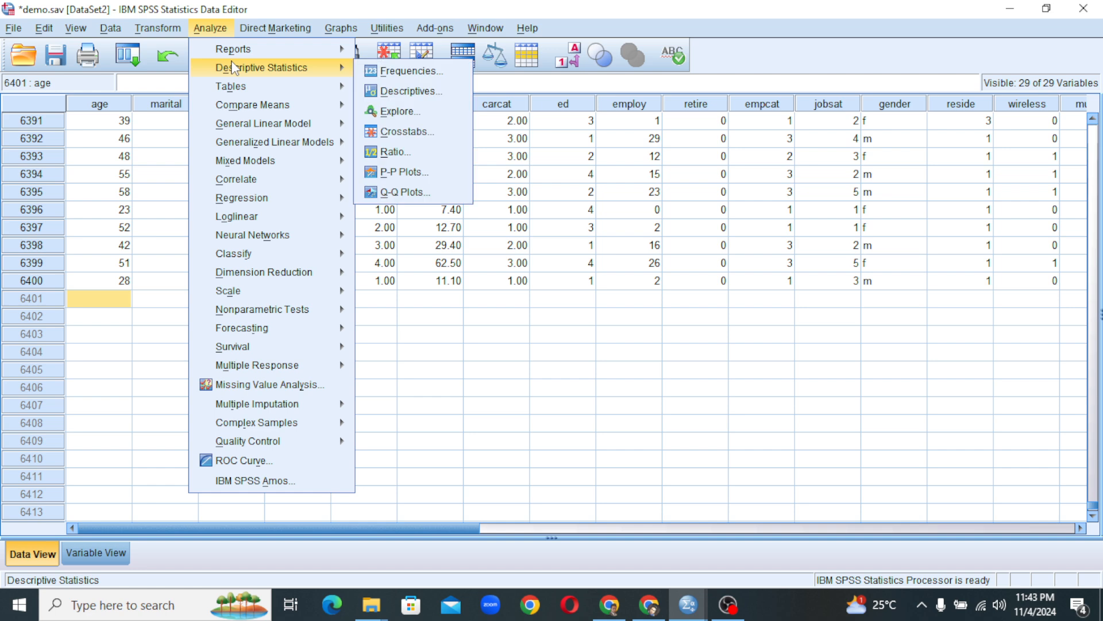
{"action": "left_click", "coordinate": [409, 71]}
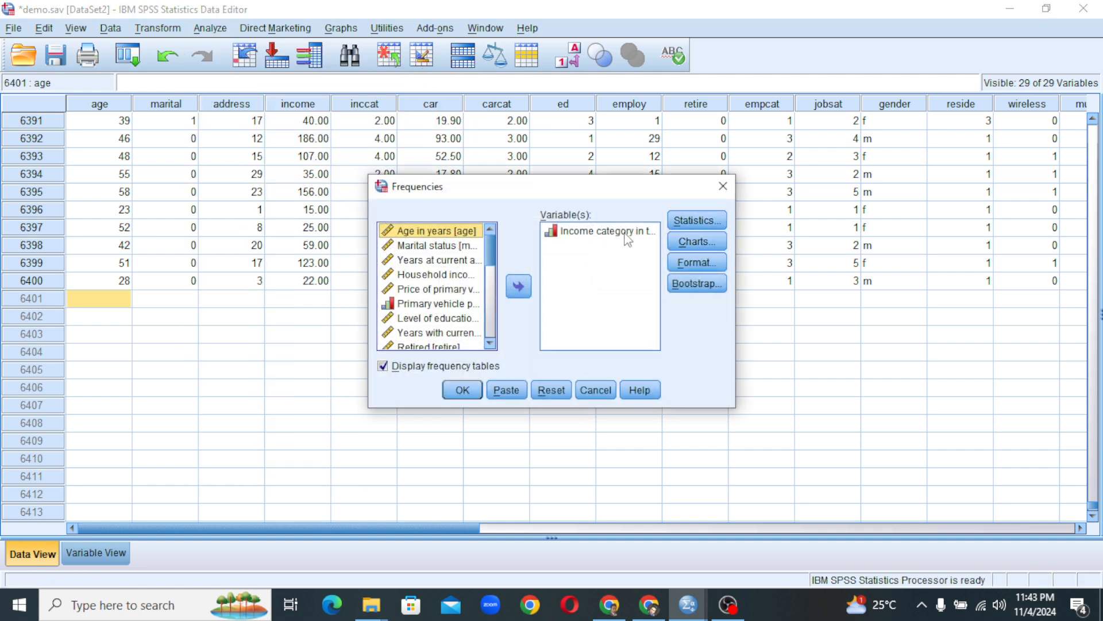
{"action": "left_click", "coordinate": [609, 231]}
{"action": "left_click", "coordinate": [519, 287]}
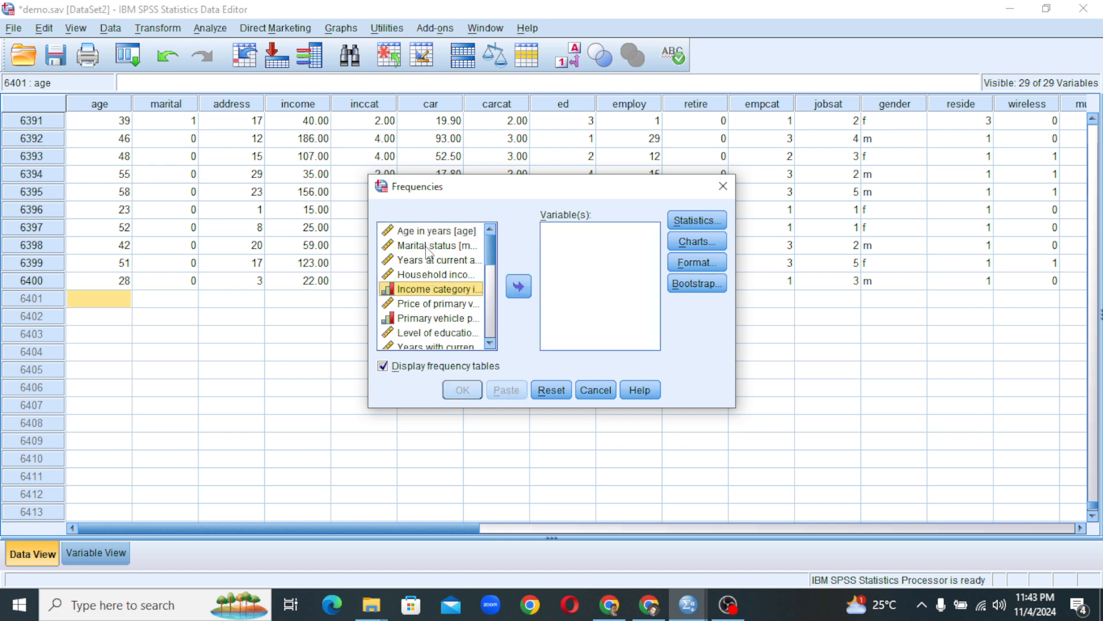
{"action": "left_click", "coordinate": [425, 263]}
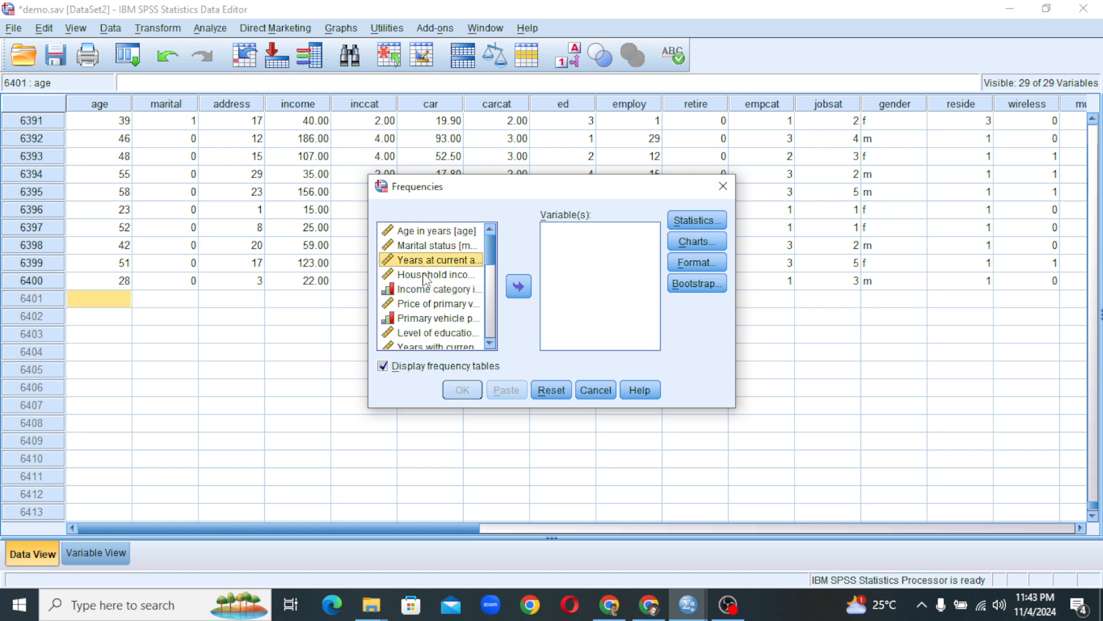
{"action": "left_click", "coordinate": [425, 276]}
{"action": "left_click", "coordinate": [519, 287]}
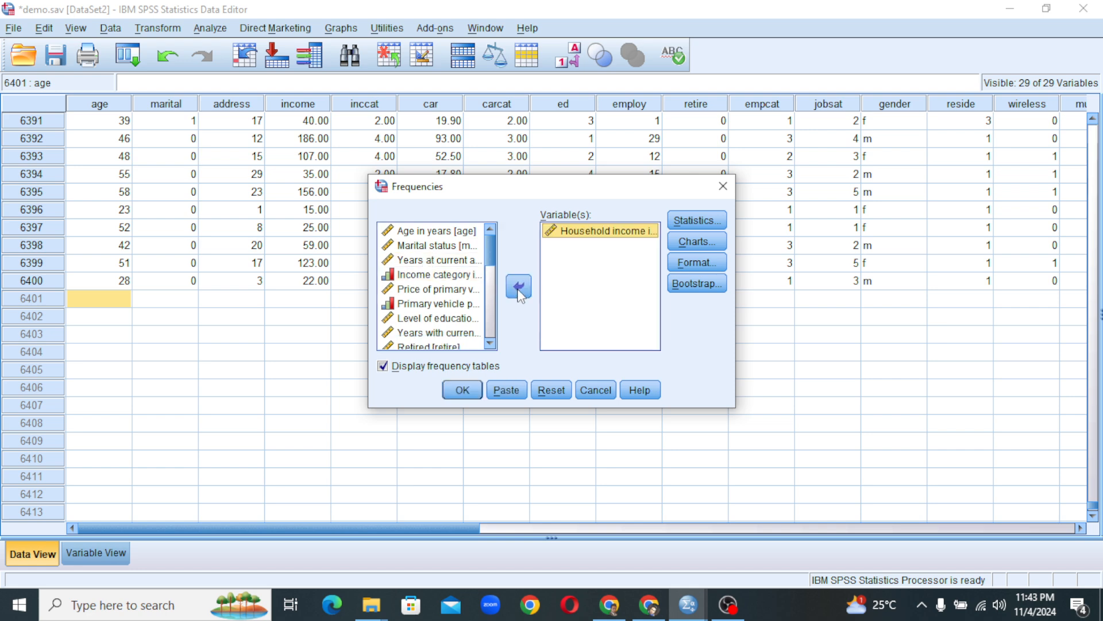
Set the Frequencies chart type to histograms with the normal curve shown and run the analysis.
{"action": "left_click", "coordinate": [700, 244]}
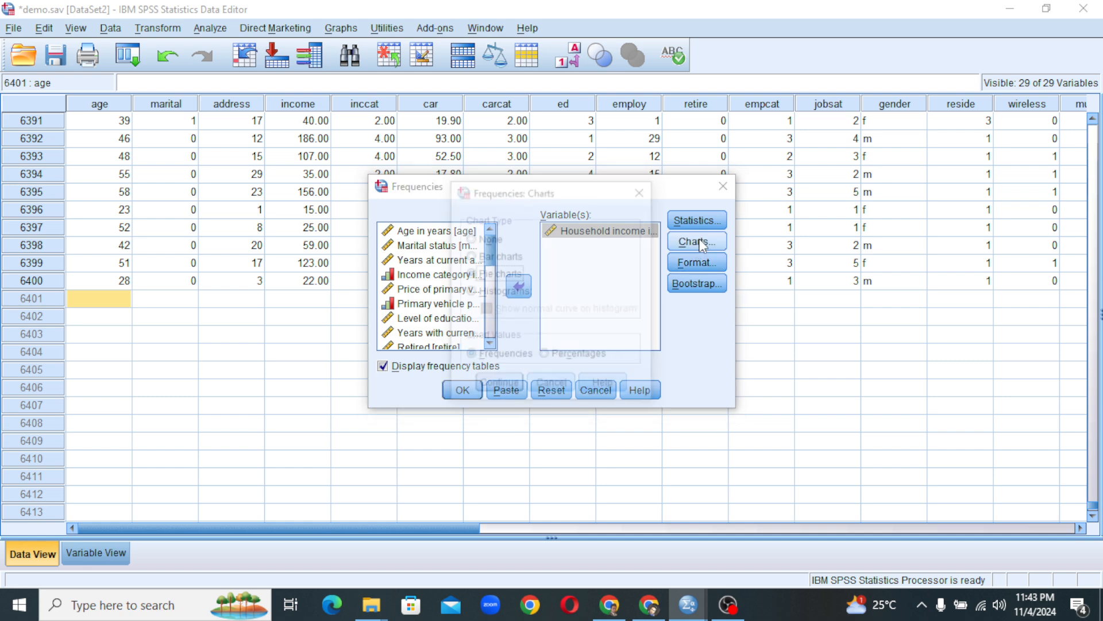
{"action": "left_click", "coordinate": [477, 294]}
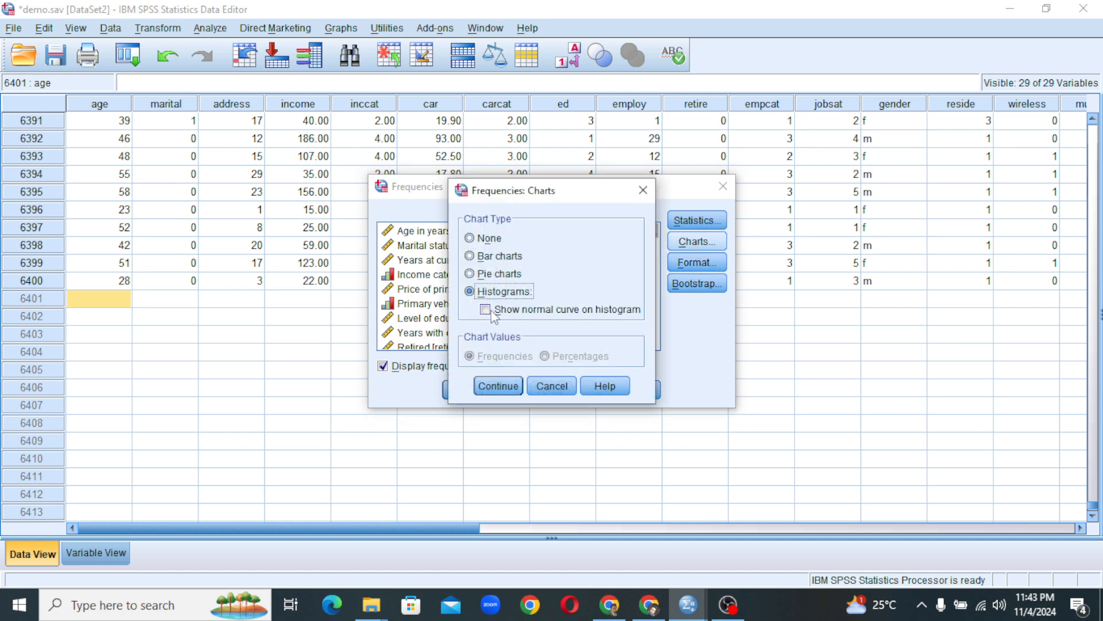
{"action": "left_click", "coordinate": [489, 309]}
{"action": "left_click", "coordinate": [494, 386]}
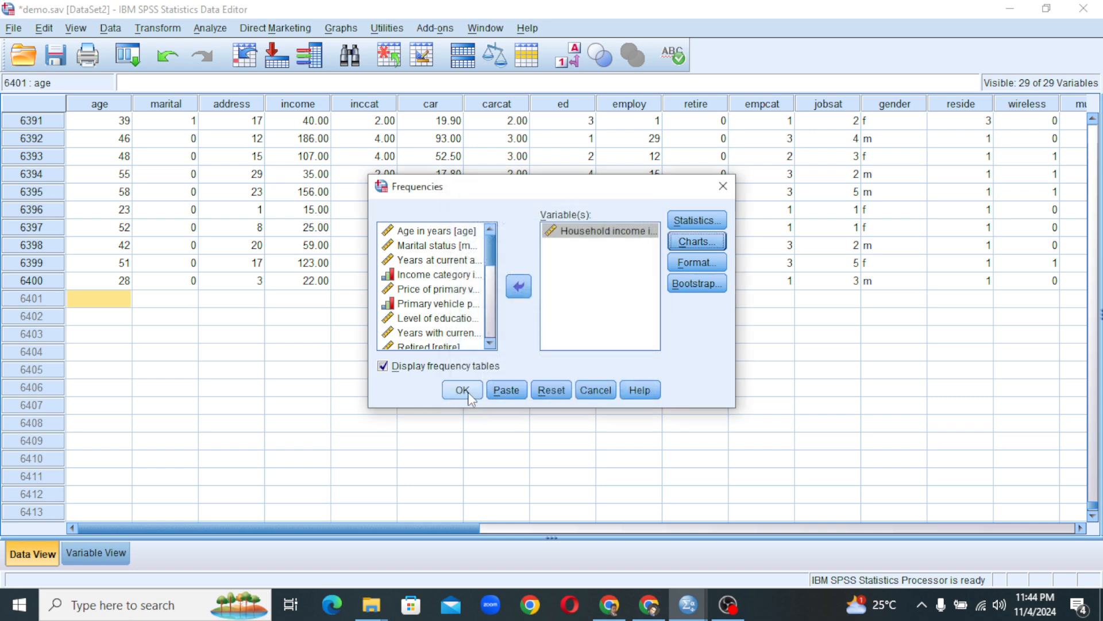
{"action": "left_click", "coordinate": [470, 396]}
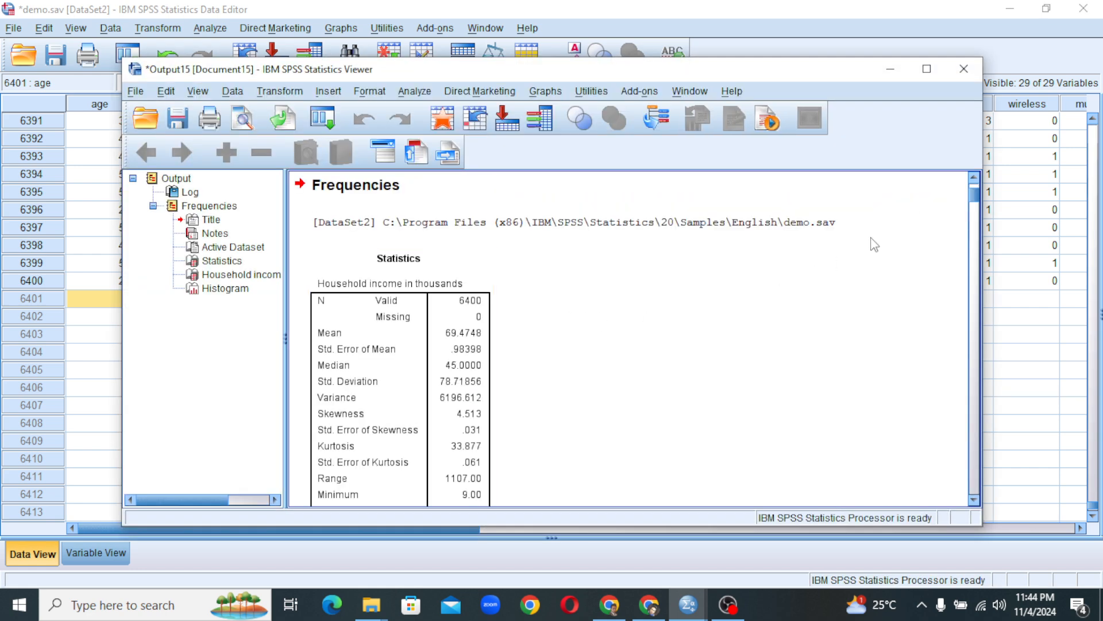
Examine the household income histogram at the end of the output and view it in the Chart Editor.
{"action": "left_click_drag", "start_coordinate": [976, 207], "coordinate": [901, 511]}
{"action": "scroll", "coordinate": [579, 366], "scroll_direction": "up", "scroll_amount": 2}
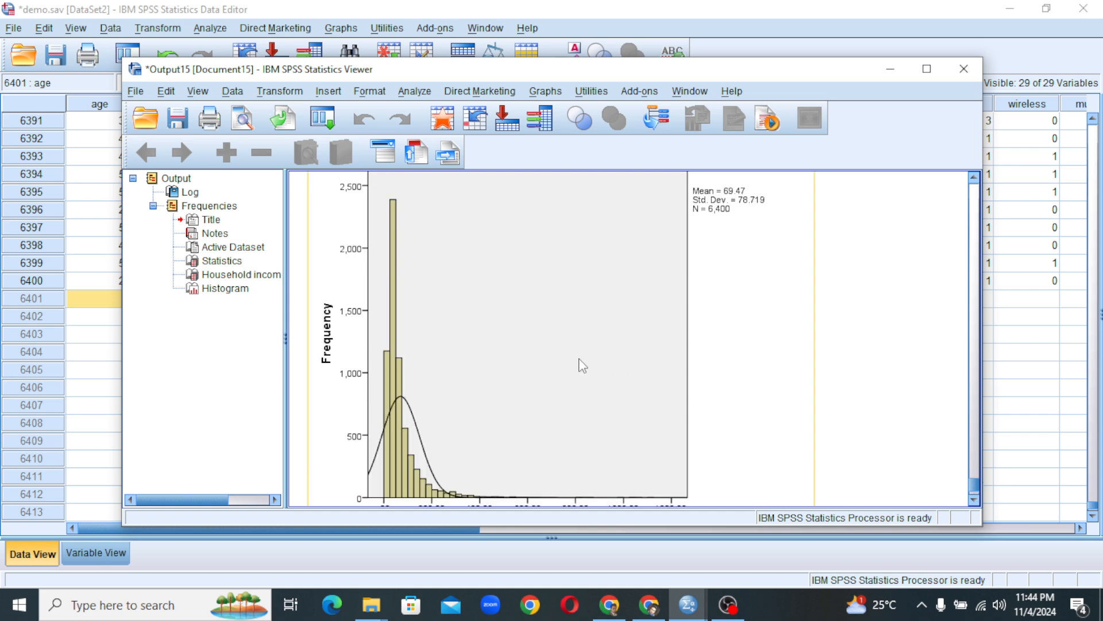
{"action": "left_click", "coordinate": [534, 336]}
{"action": "double_click", "coordinate": [535, 334]}
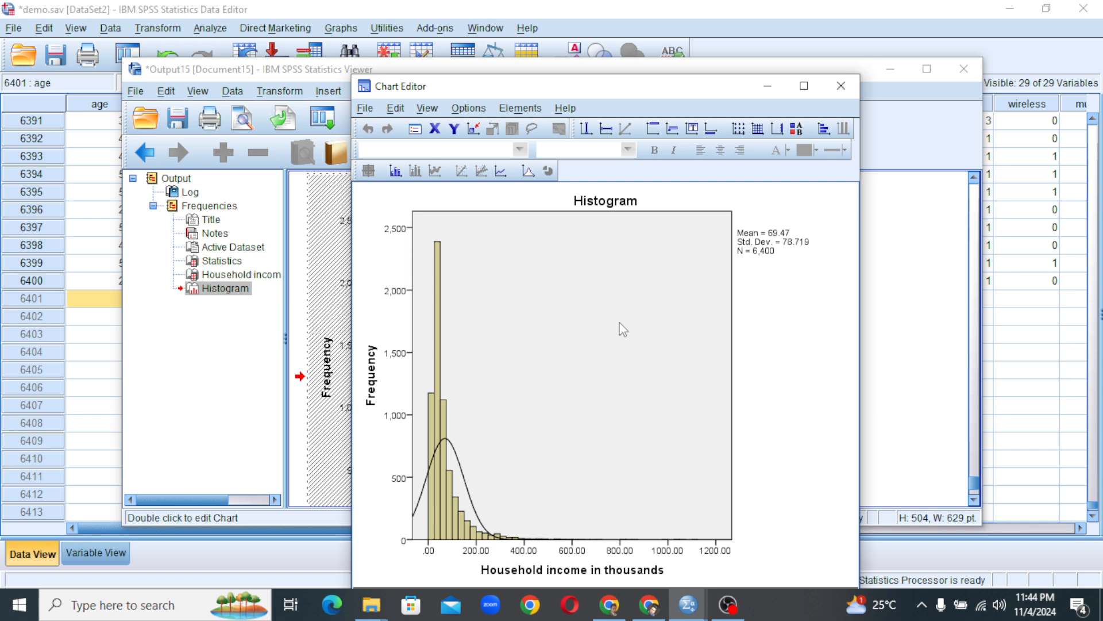
Close the histogram's Chart Editor and the household income Frequencies output without saving.
{"action": "left_click", "coordinate": [841, 85]}
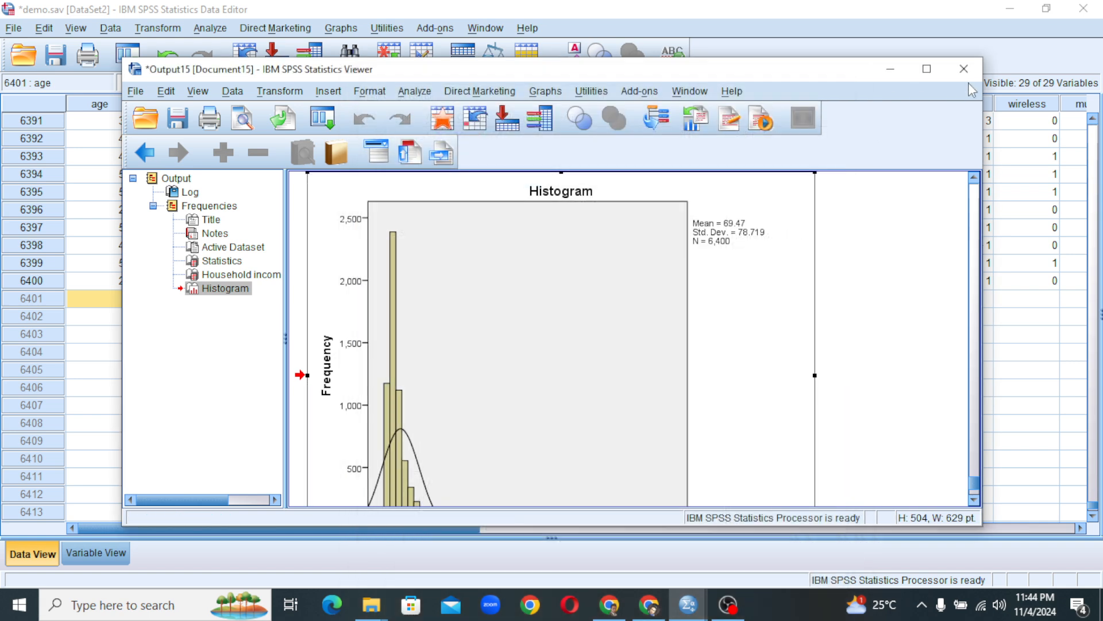
{"action": "left_click", "coordinate": [965, 72]}
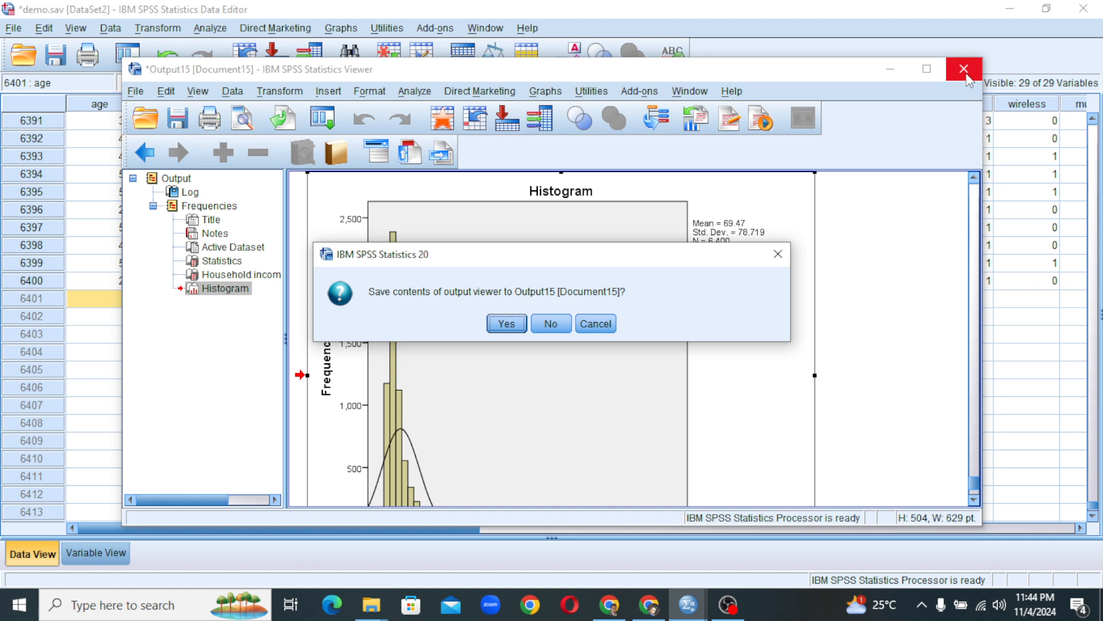
{"action": "left_click", "coordinate": [550, 324]}
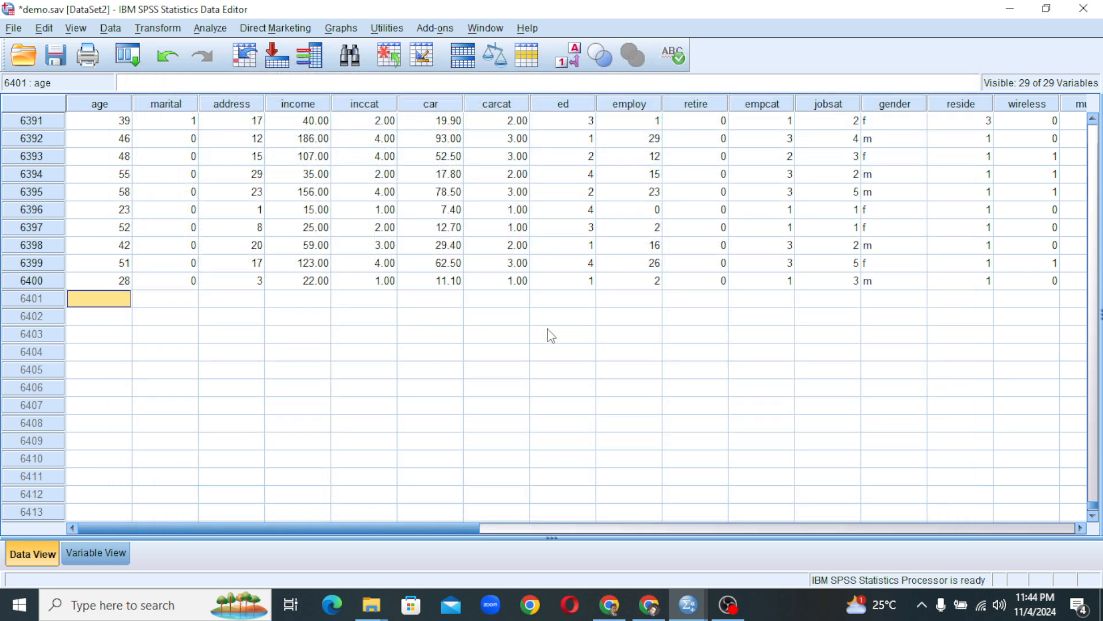